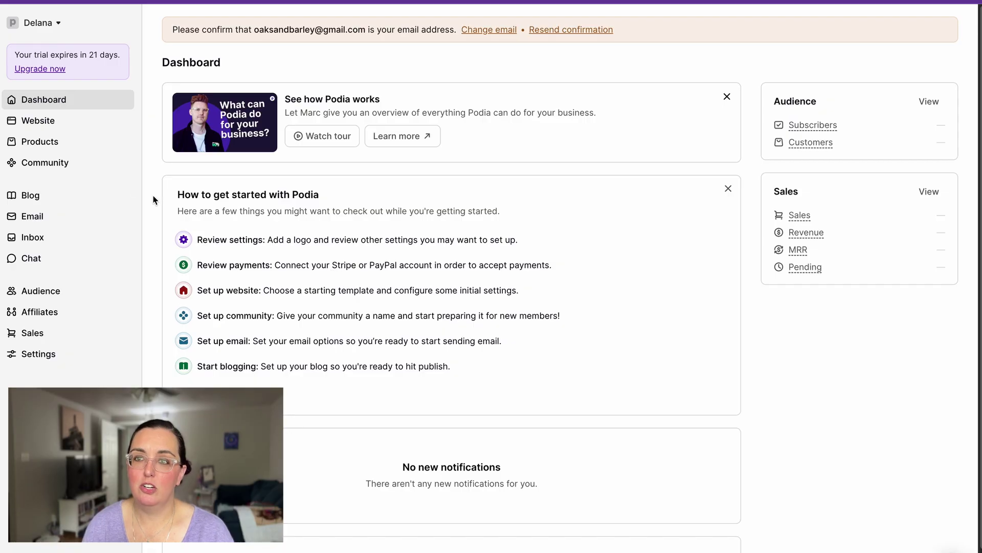
- Create a new product of type Course named "Cozy Tech Demo Course"
left_click(28, 143)
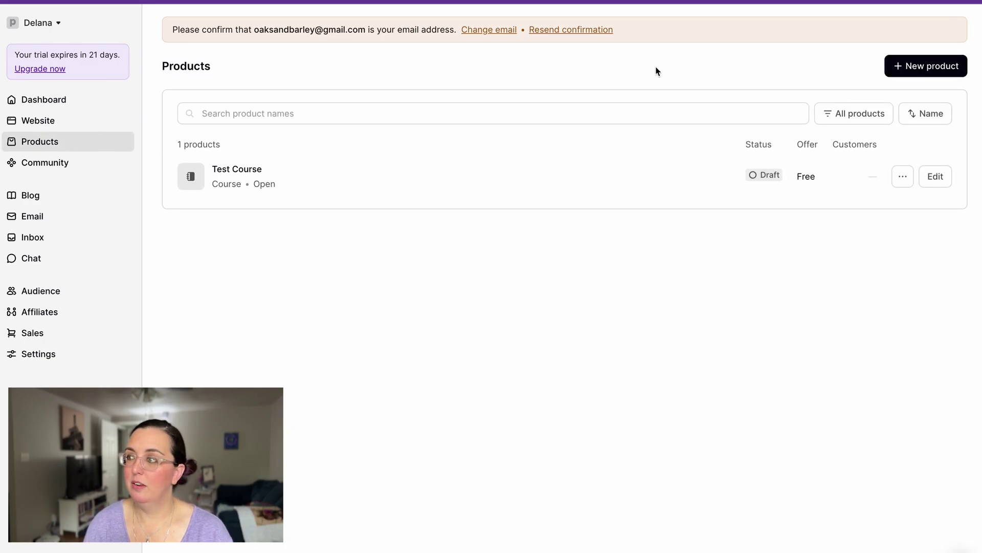
left_click(944, 70)
type("Cozy Tech Demo Course")
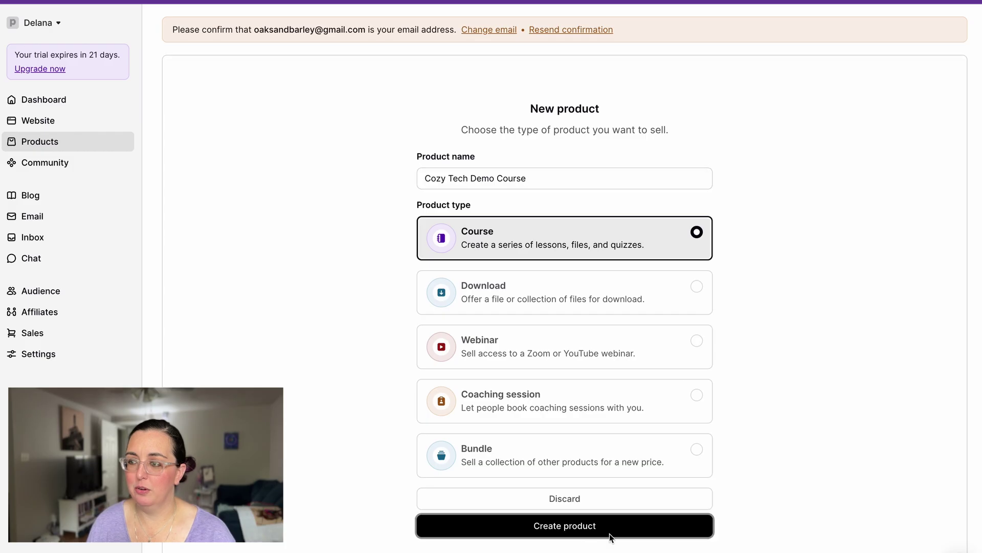
left_click(573, 528)
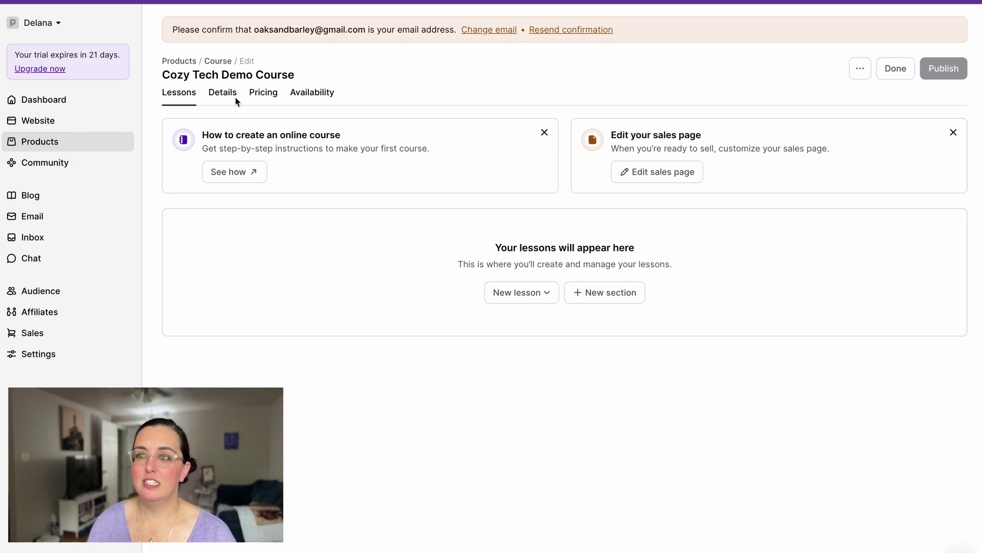
- Upload YouTube Template.png from the Desktop as the product image in the course details
left_click(221, 96)
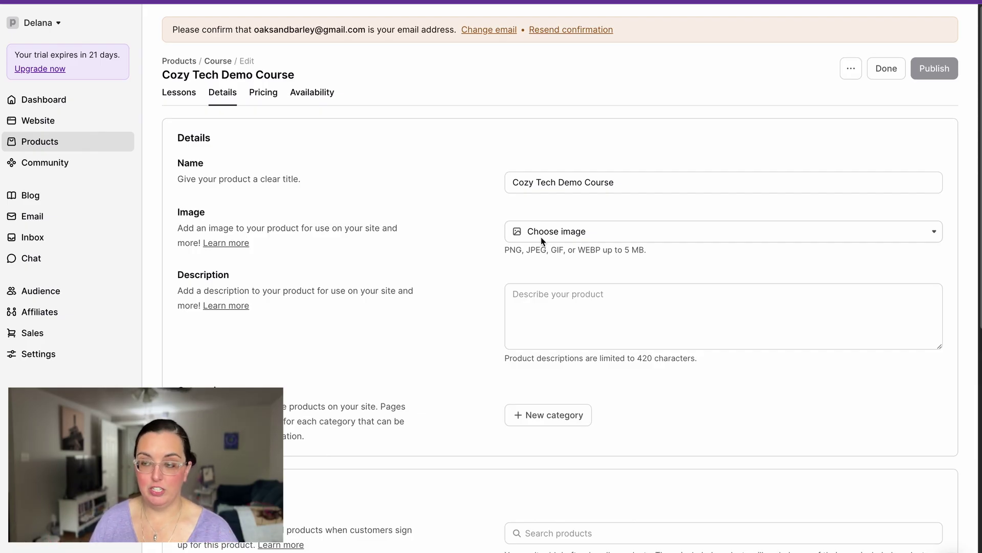
left_click(572, 236)
left_click(576, 279)
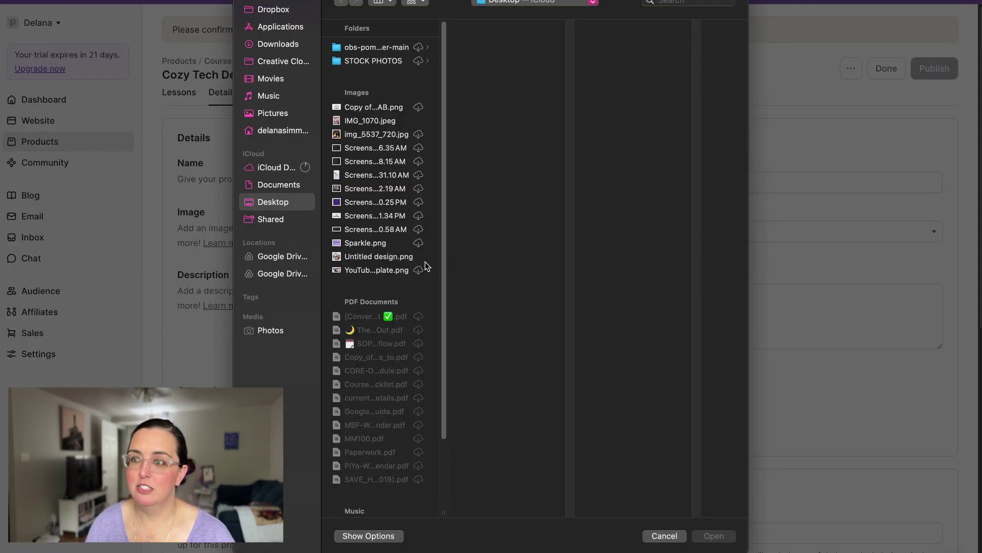
left_click(394, 269)
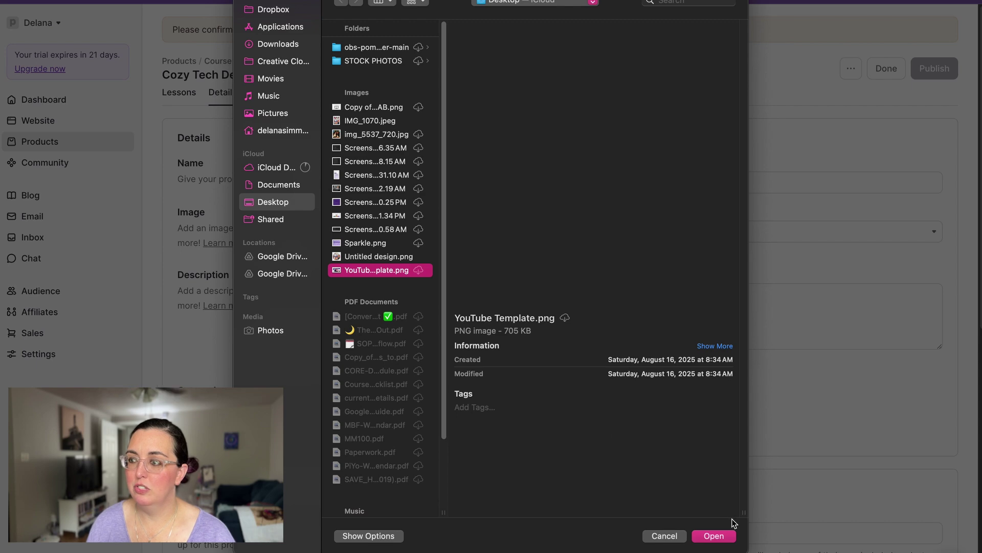
left_click(715, 535)
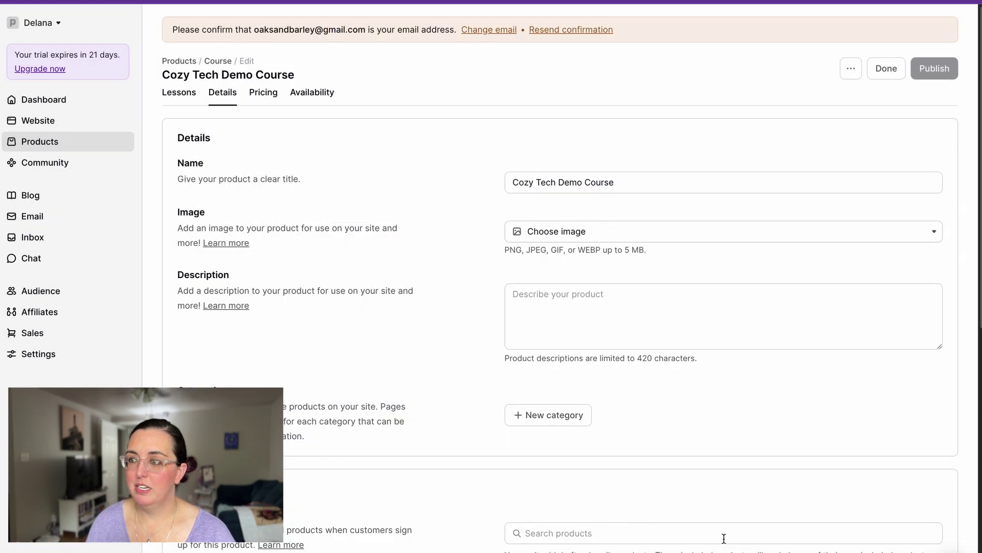
- Enter "Description of awesome course!" as the course's product description
left_click(540, 316)
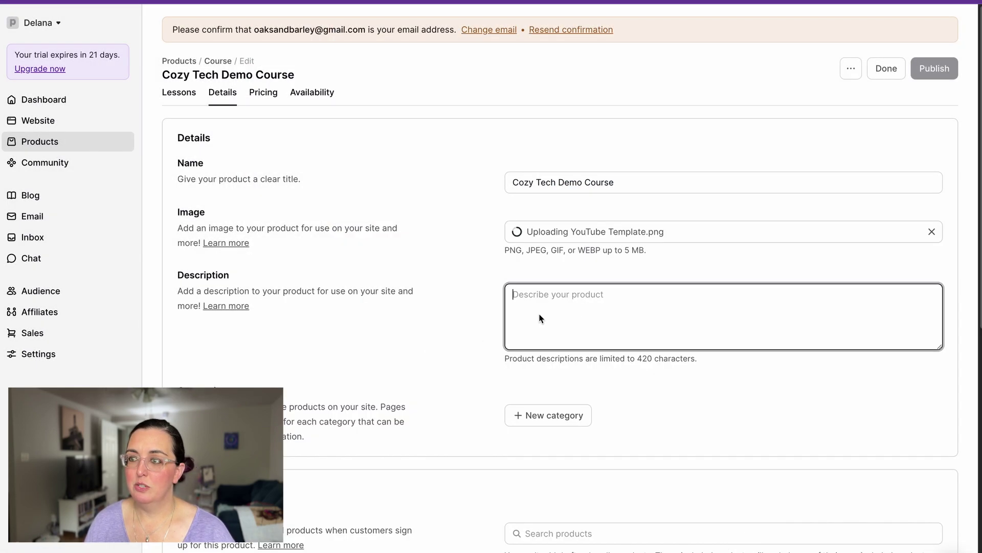
type("D")
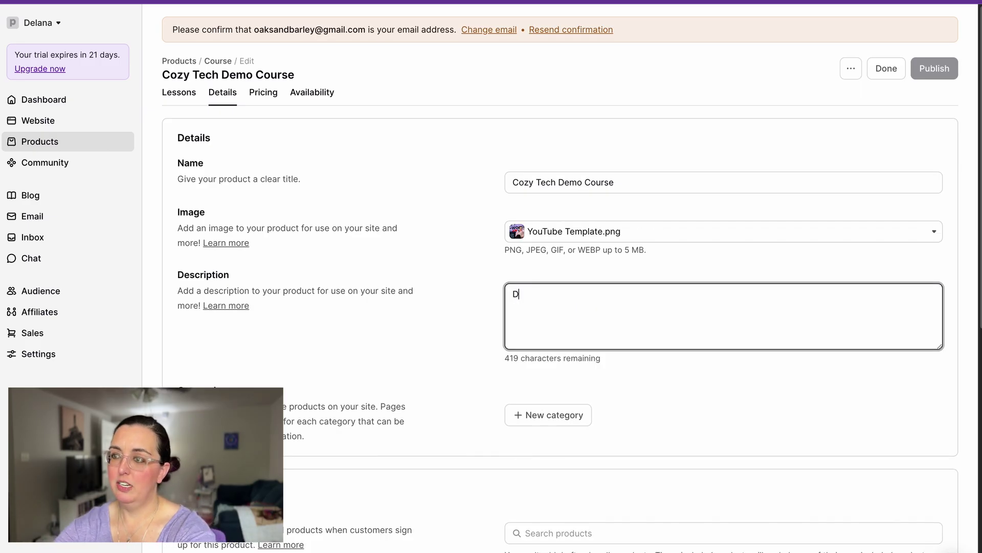
type("escription of awesome course!")
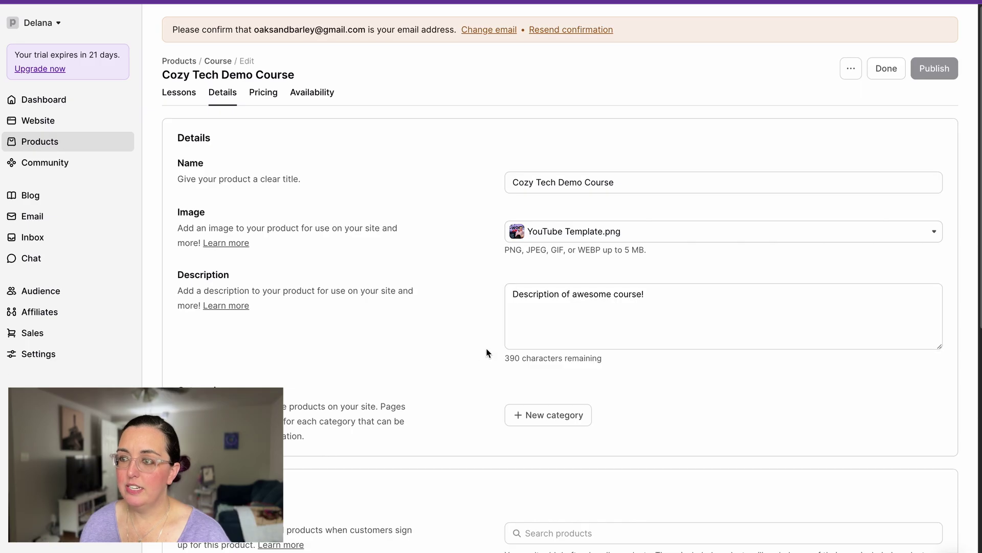
- Examine the new category form and the options for included products, certificates, comments, discussions and integrations
left_click(570, 417)
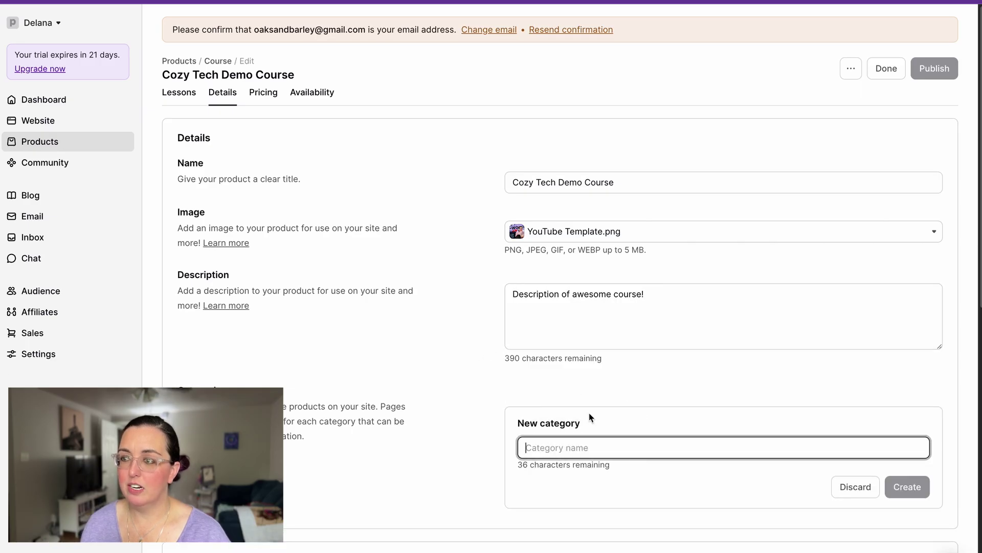
scroll(589, 412, "down", 3)
scroll(588, 412, "down", 2)
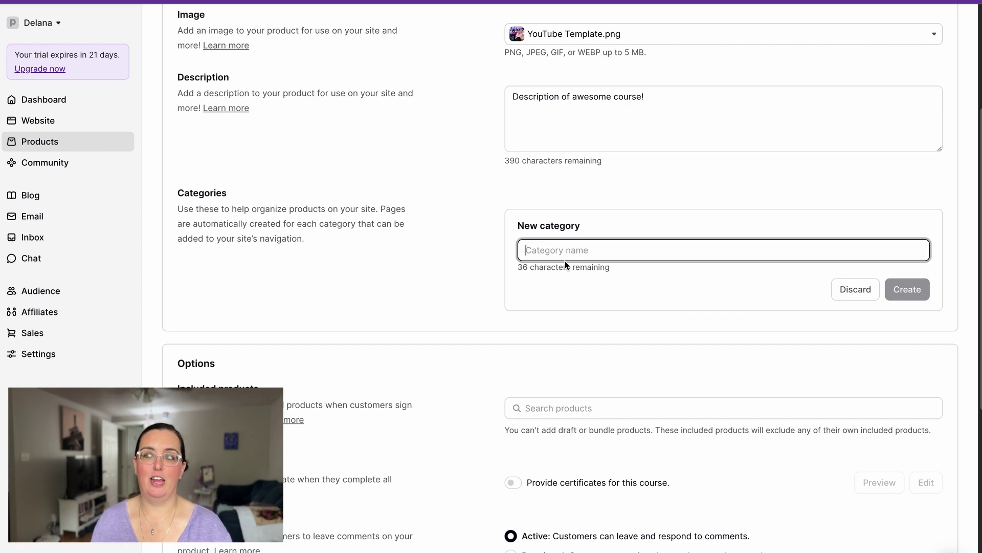
scroll(573, 281, "down", 4)
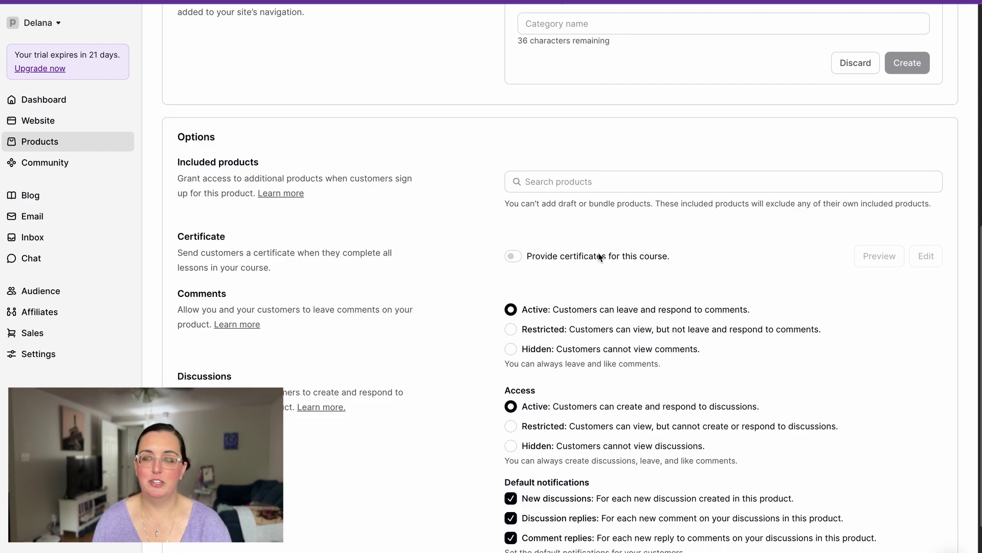
scroll(509, 278, "down", 1)
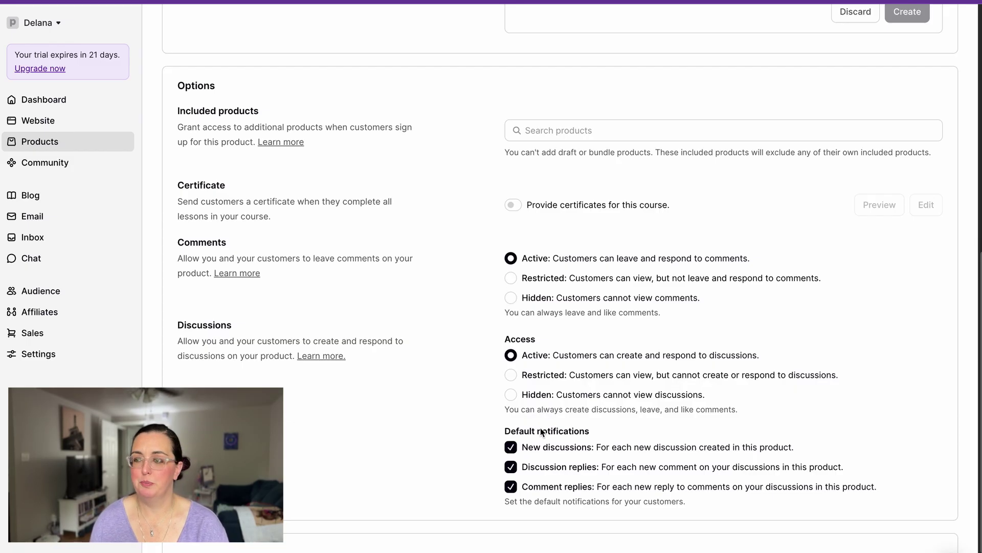
scroll(543, 432, "down", 3)
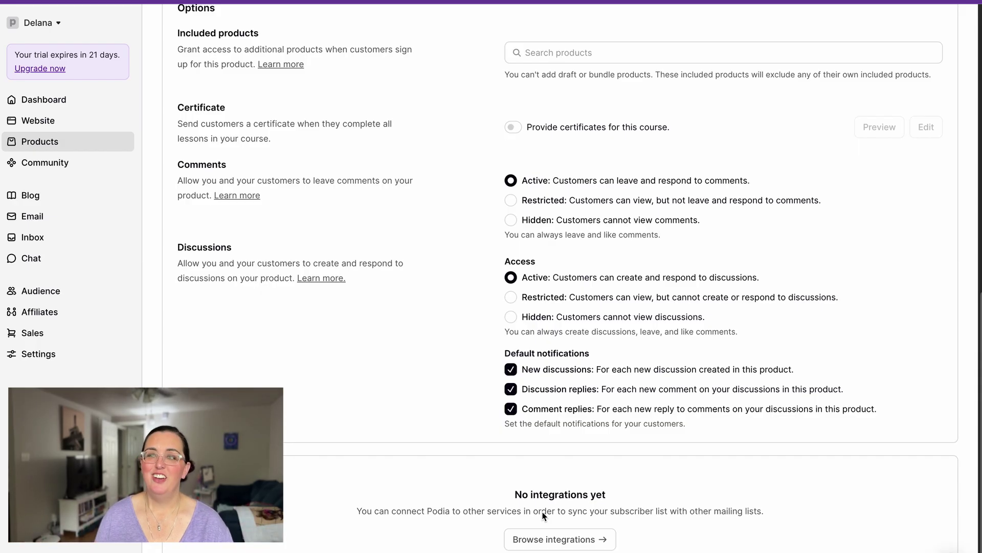
scroll(544, 515, "up", 20)
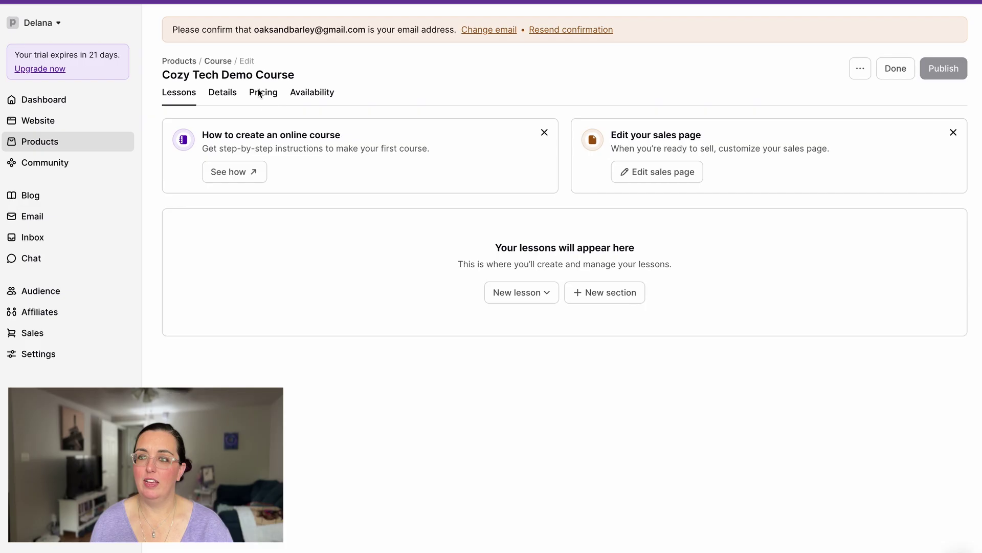
- Examine the course's pricing offers, including the Waitlist option, along with the upsell and availability settings
left_click(261, 92)
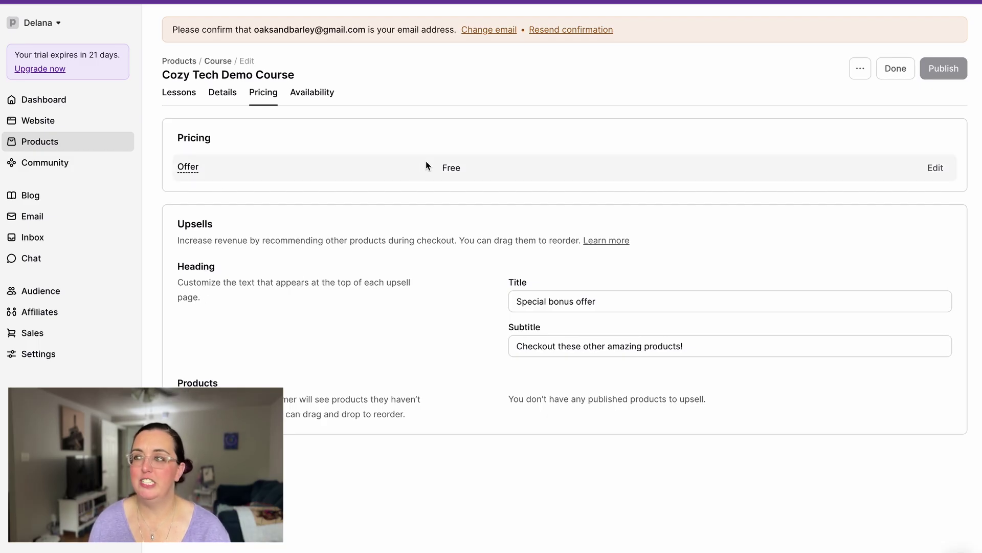
left_click(470, 167)
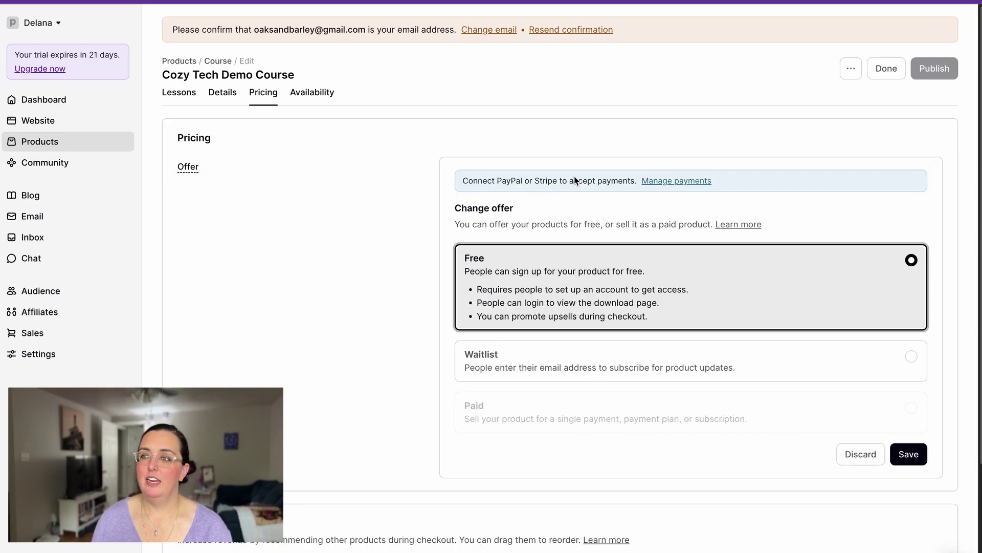
scroll(532, 299, "down", 2)
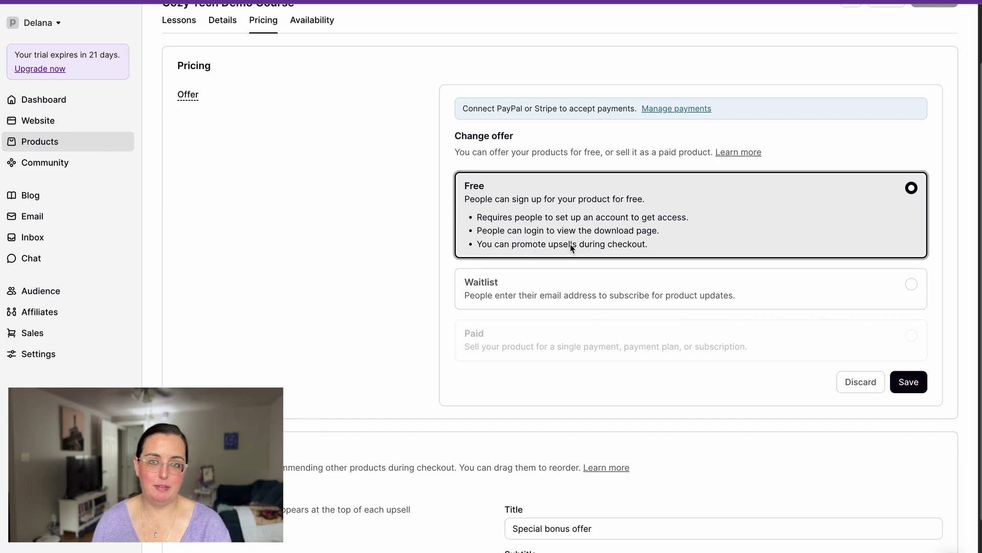
left_click(591, 297)
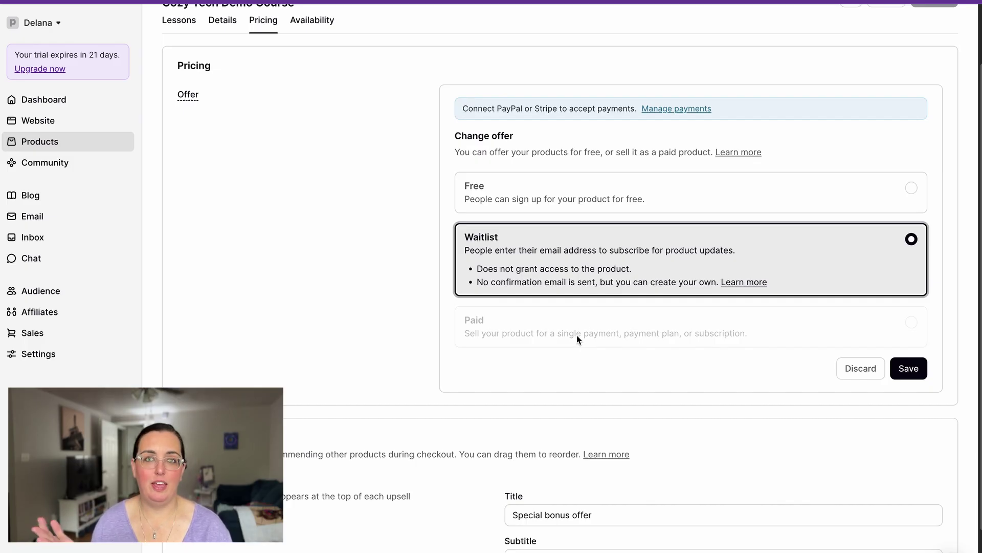
scroll(347, 268, "down", 1)
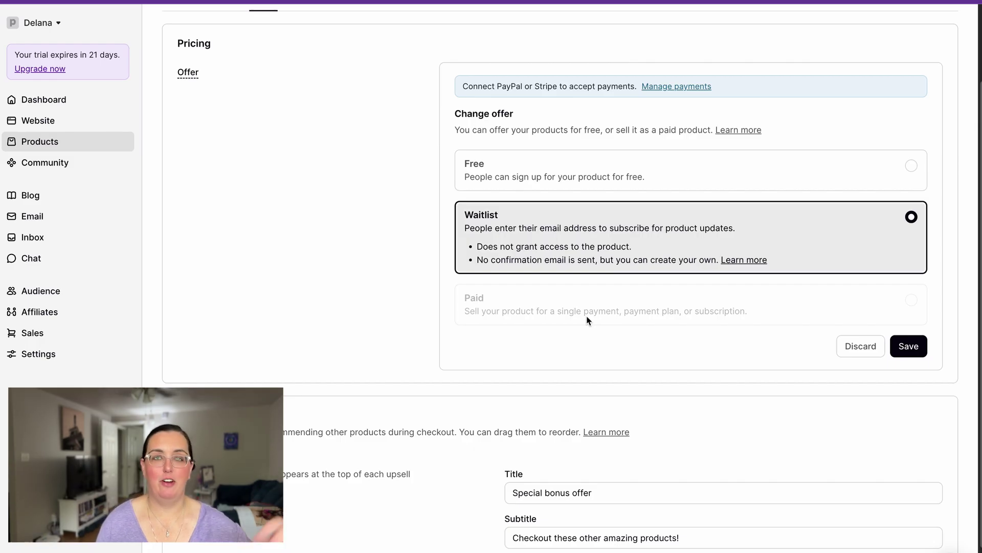
scroll(587, 320, "down", 1)
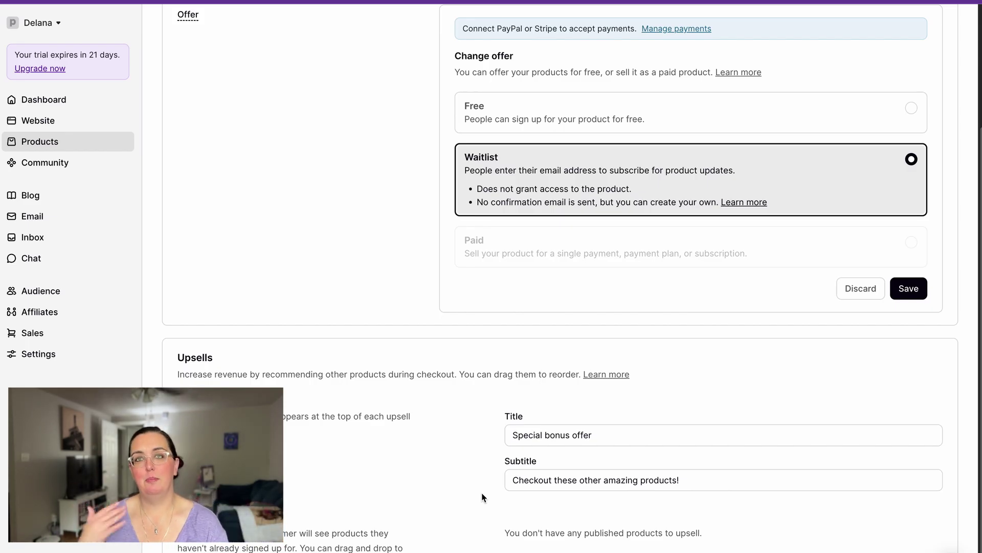
scroll(323, 94, "up", 3)
left_click(323, 94)
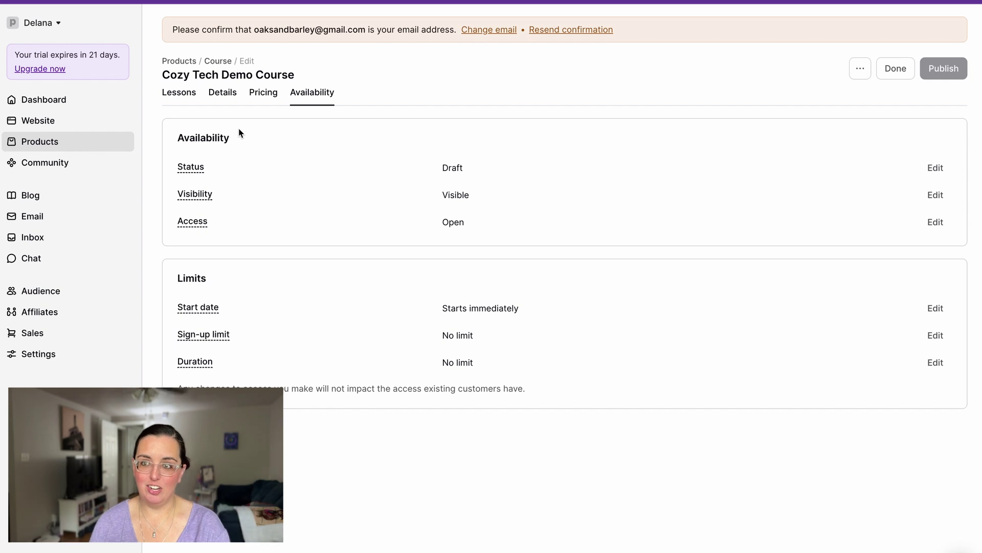
- Start a new section in the course's lessons and title it "Welcome!"
left_click(175, 96)
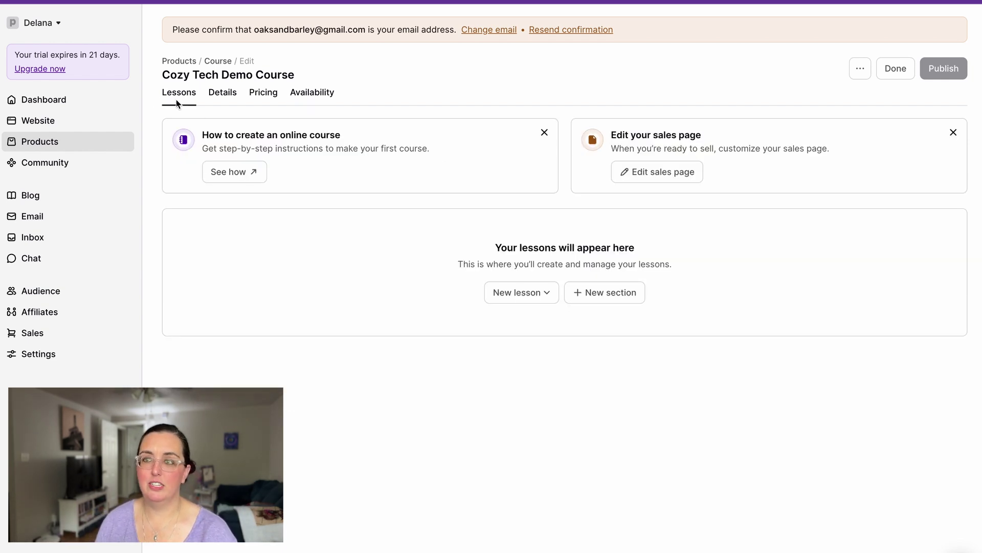
left_click(643, 300)
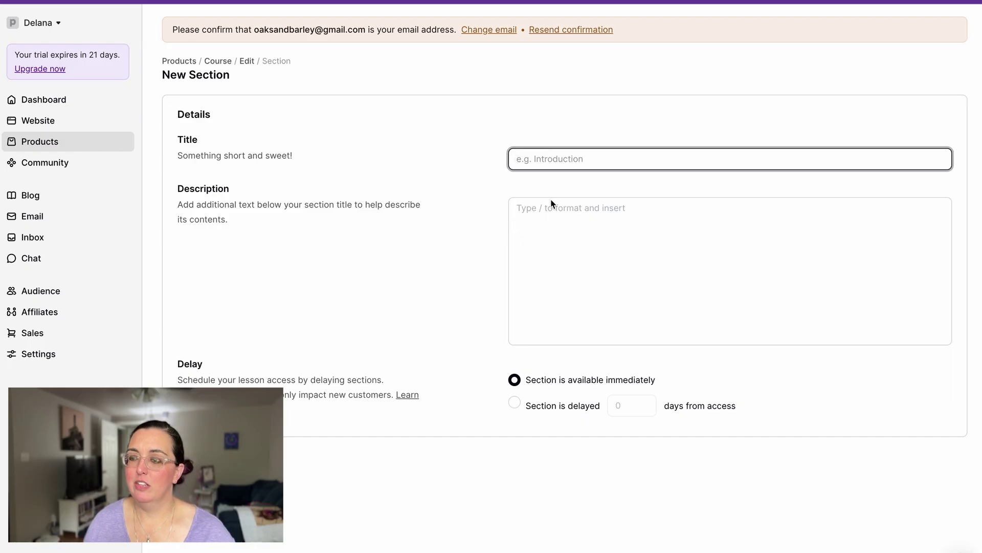
type("Module")
key("BackSpace")
key("BackSpace")
key("BackSpace")
key("BackSpace")
key("BackSpace")
key("BackSpace")
key("BackSpace")
type("Welcome!")
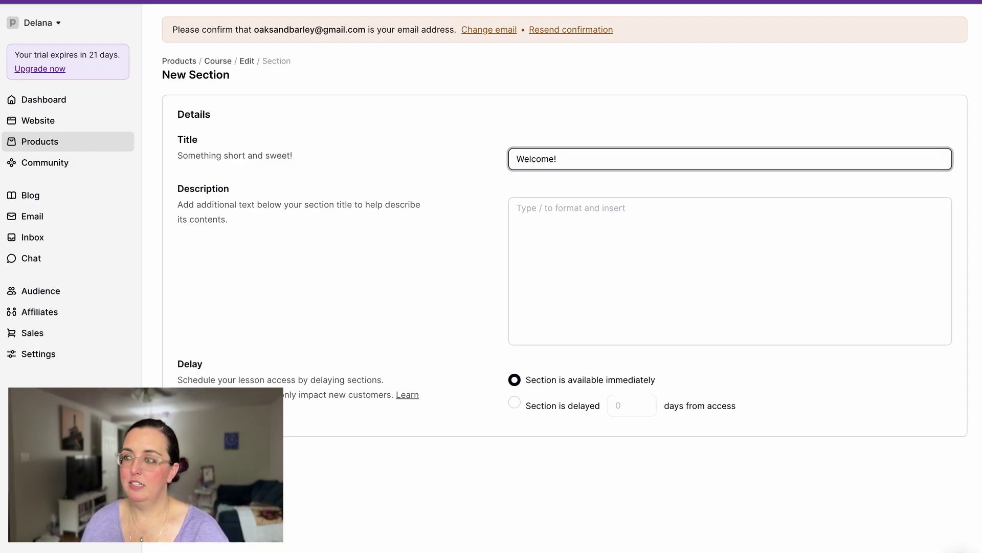
- Enter "Welcome to my course!" as the section description and save the immediately available section
left_click(652, 256)
type("Welcome")
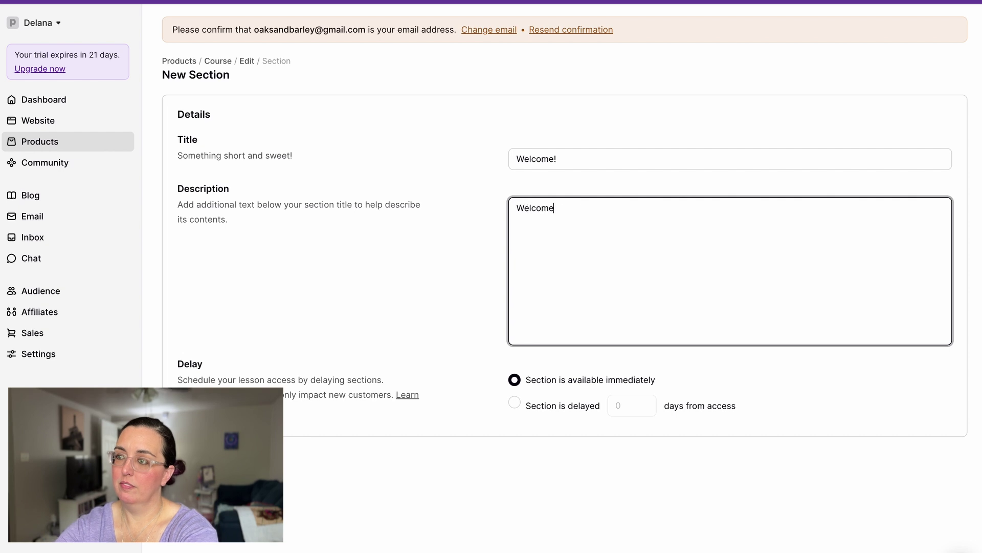
type(" to my course!")
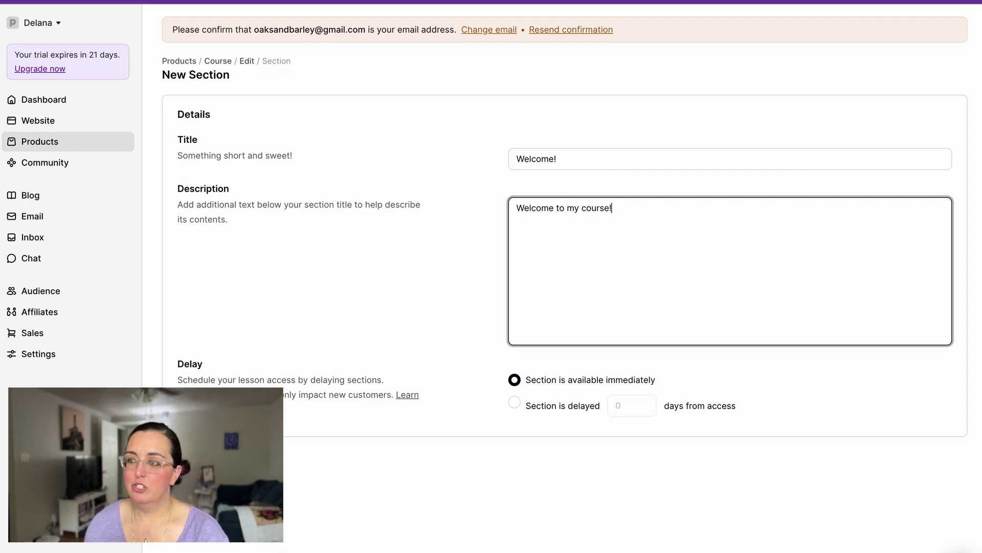
left_click(509, 347)
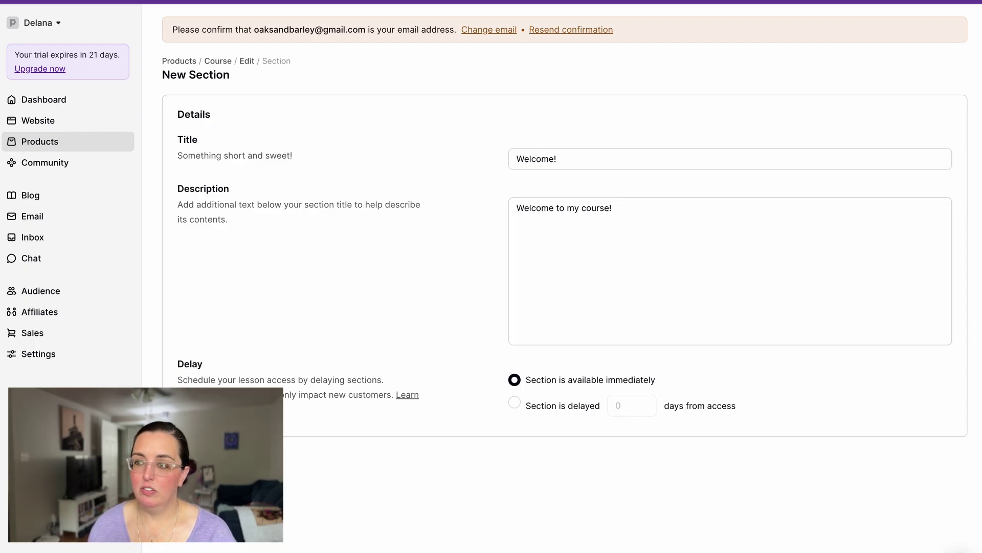
key("Return")
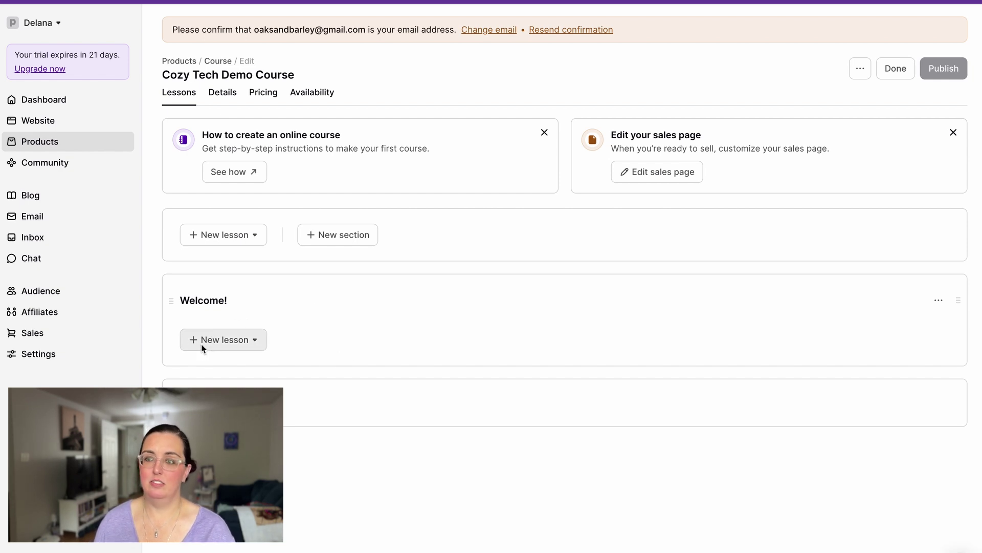
- Add a text lesson to the Welcome! section and title it "Welcome & Orientation"
left_click(217, 339)
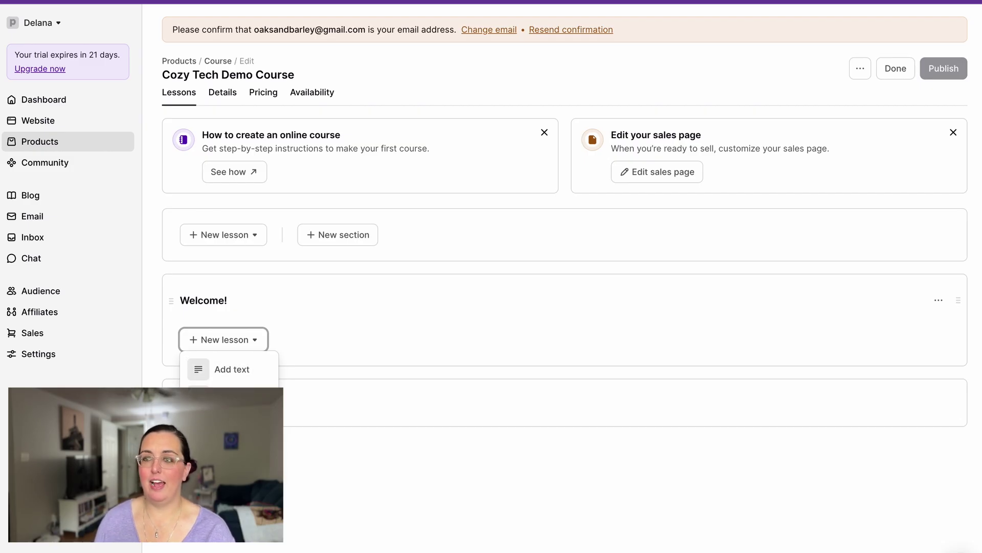
left_click(200, 371)
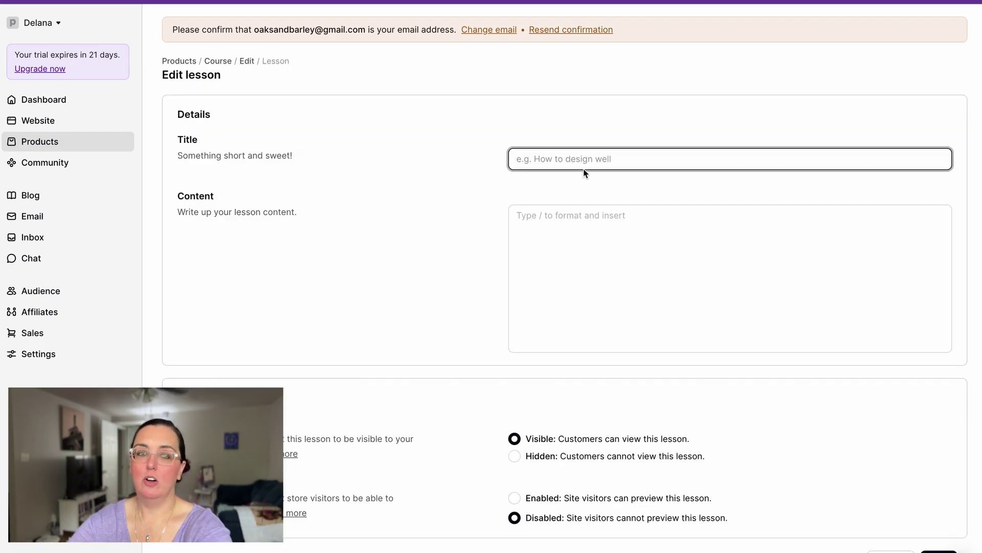
type("Welcome & ")
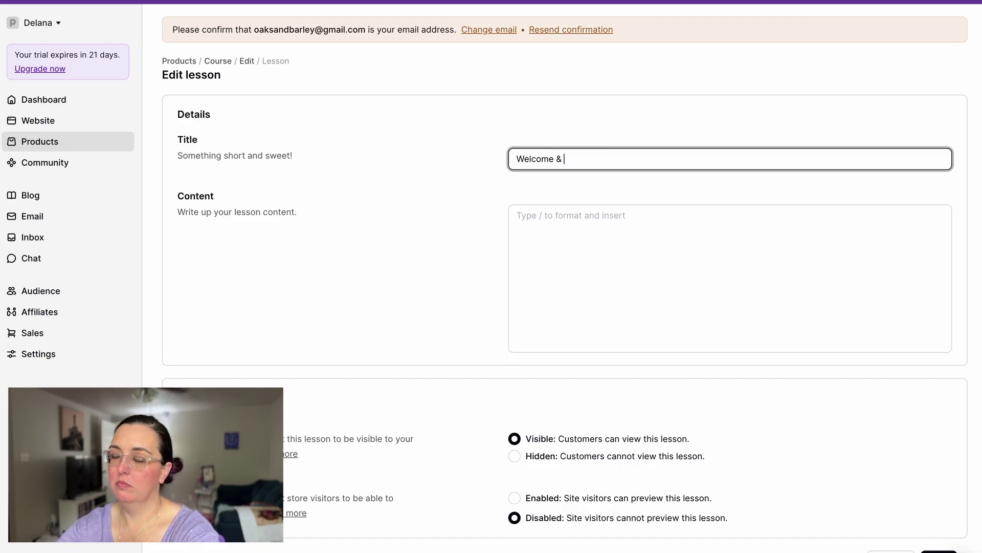
type("Orientation")
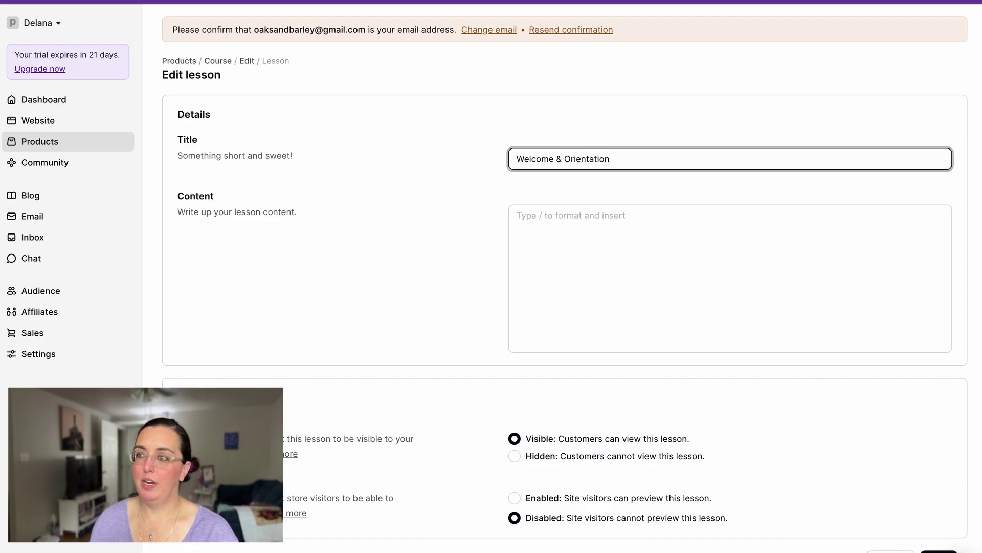
- Write "Welcome to the course!" as the lesson content and start a new line below it
left_click(566, 265)
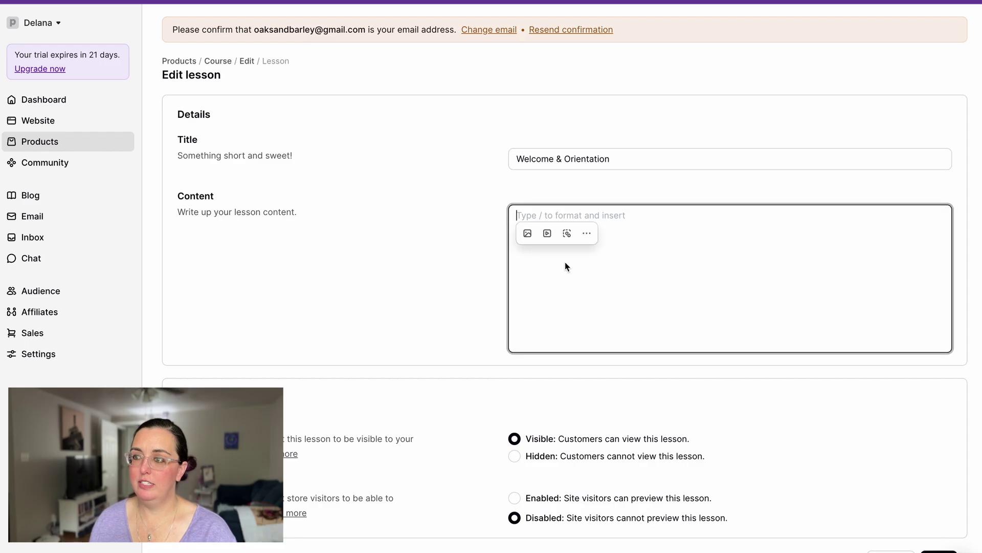
type("Welcome to the course!")
key("Return")
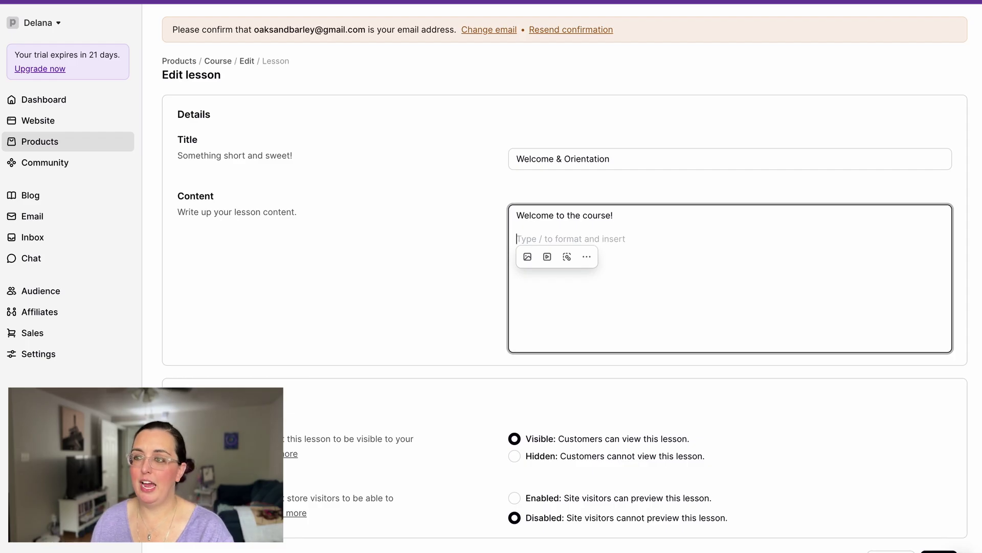
left_click(587, 257)
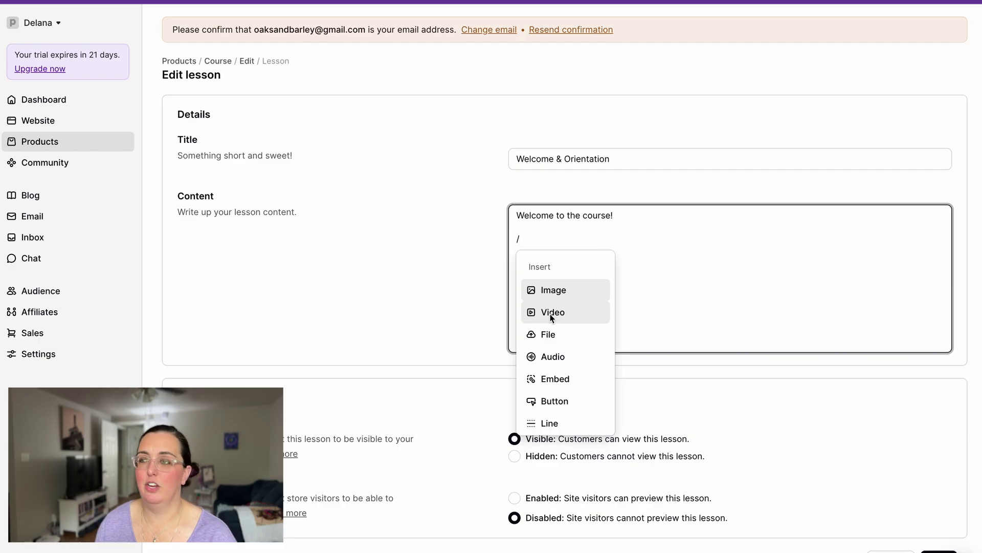
key("BackSpace")
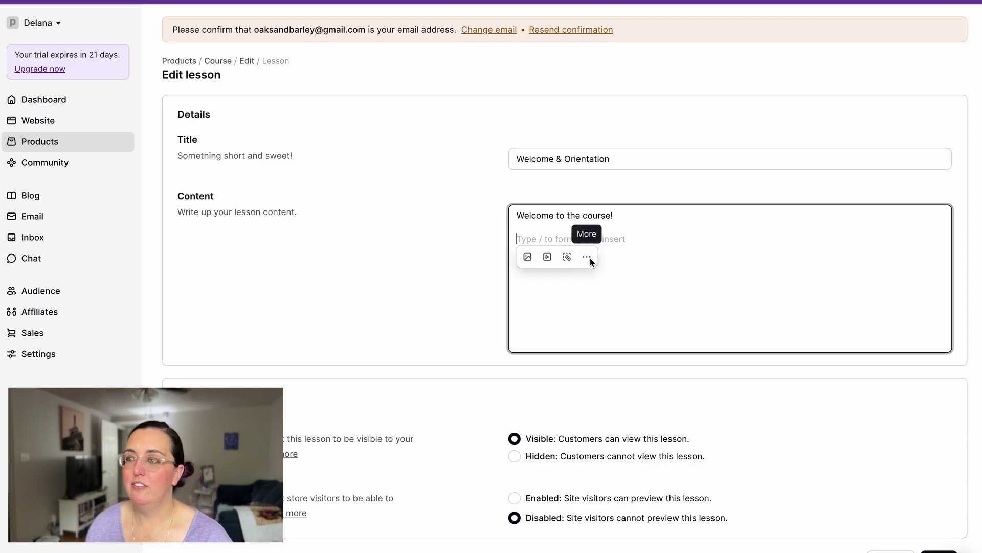
left_click(547, 257)
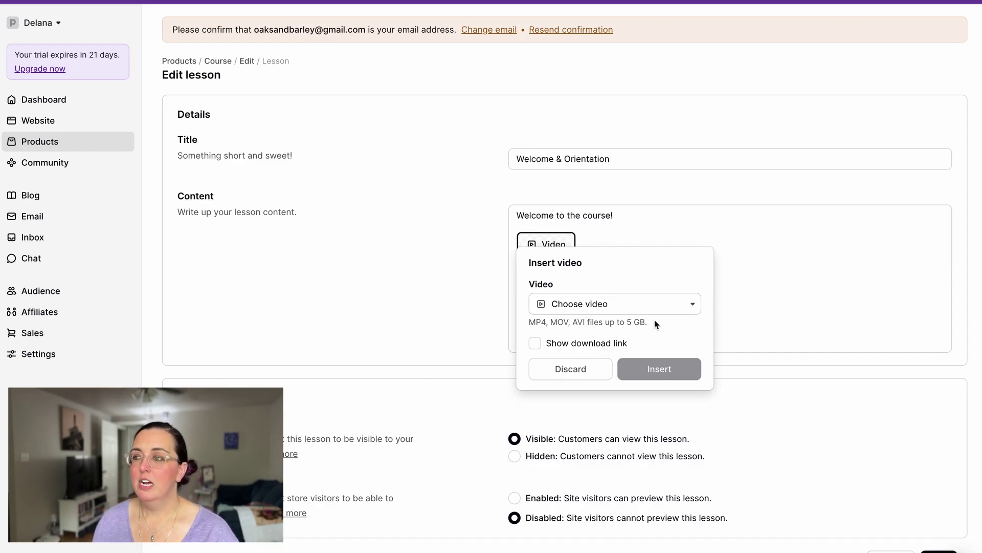
left_click(583, 371)
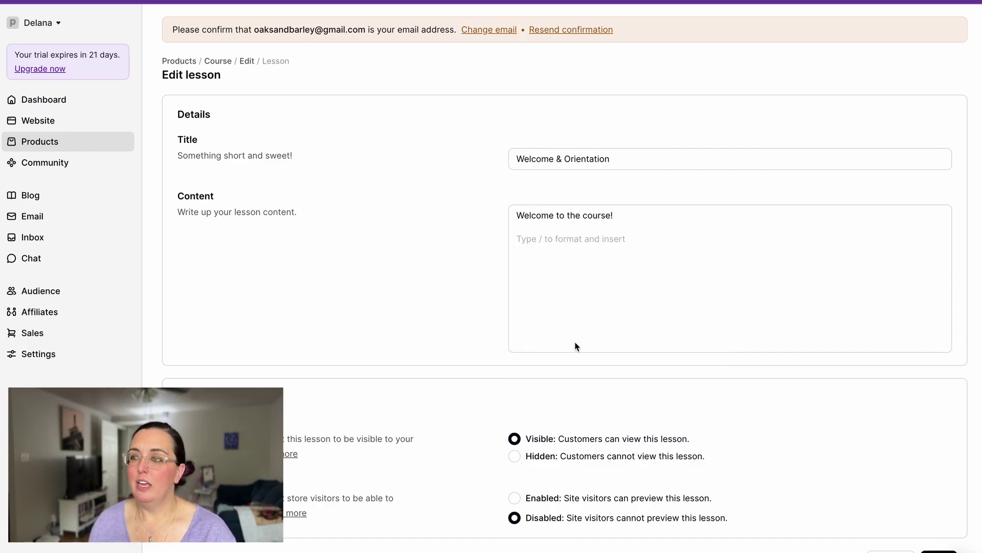
- Switch to YouTube Studio and copy the shareable link of the video "How to Deliver a Great Online Course Experience"
left_click(548, 245)
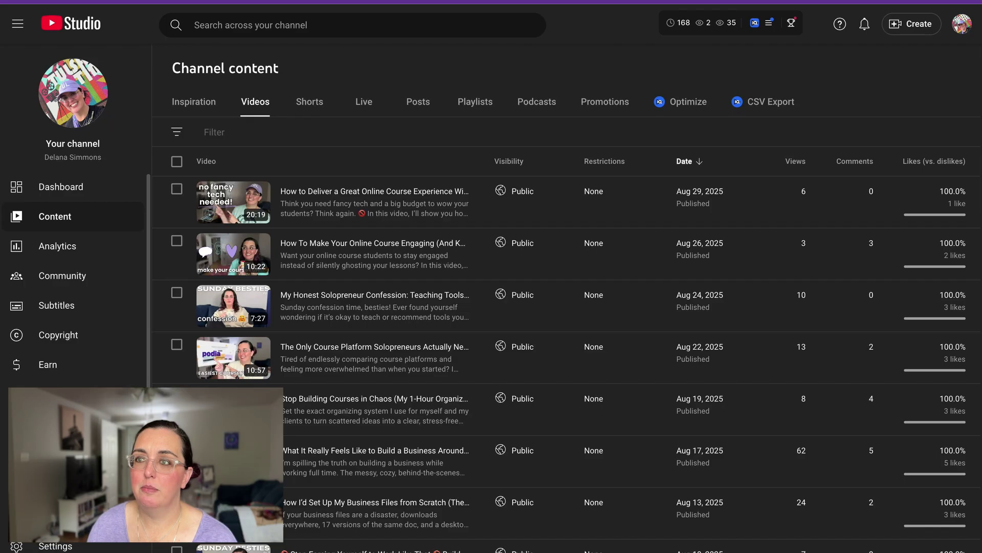
mouse_move(402, 186)
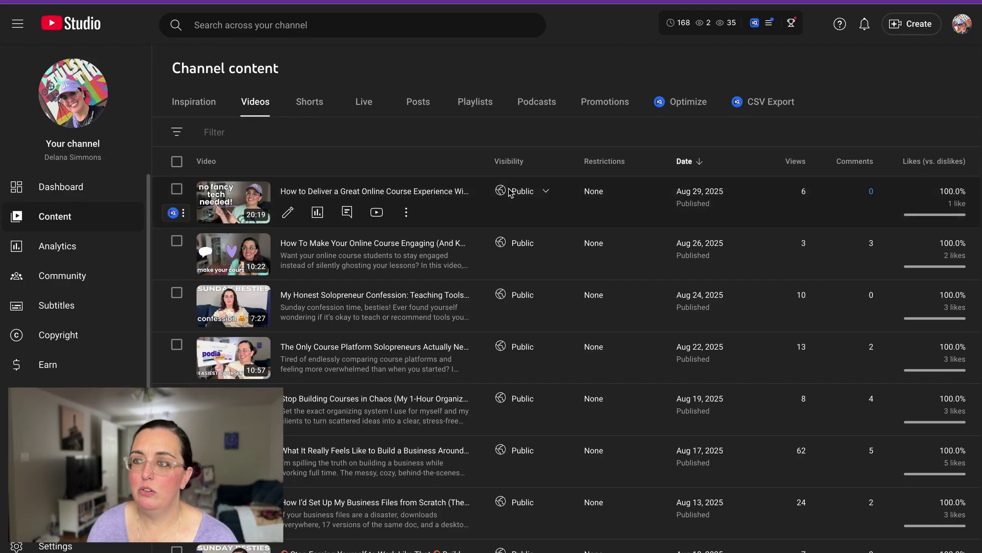
left_click(406, 214)
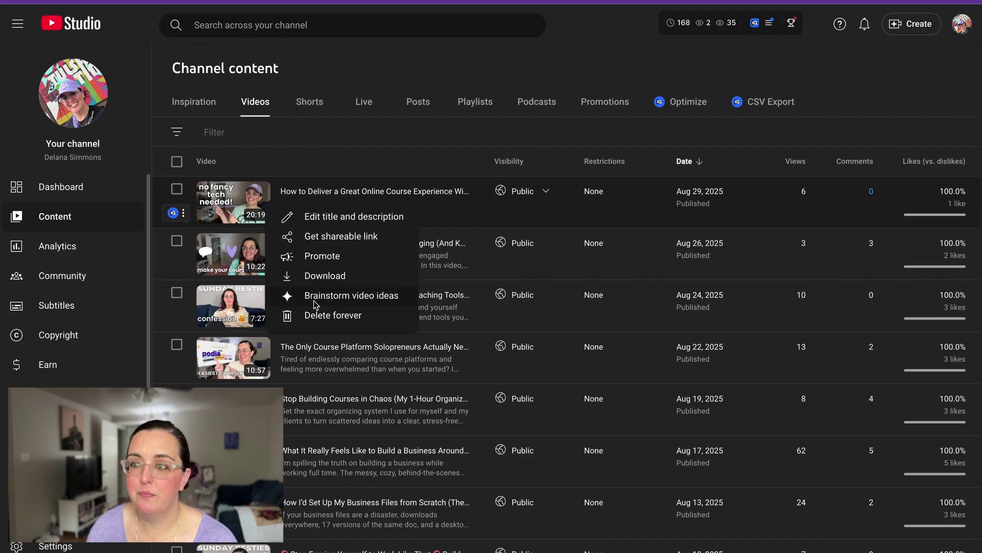
left_click(305, 241)
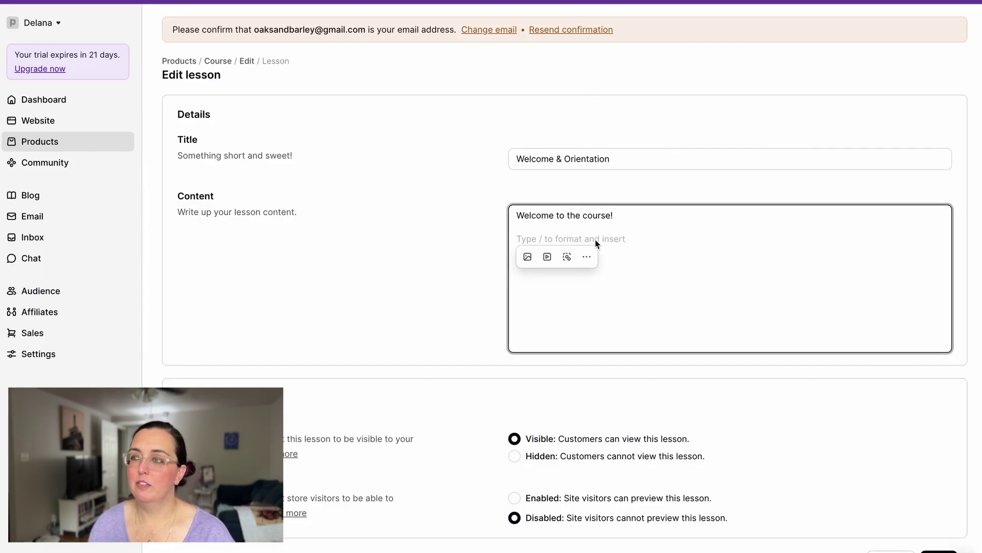
left_click(587, 257)
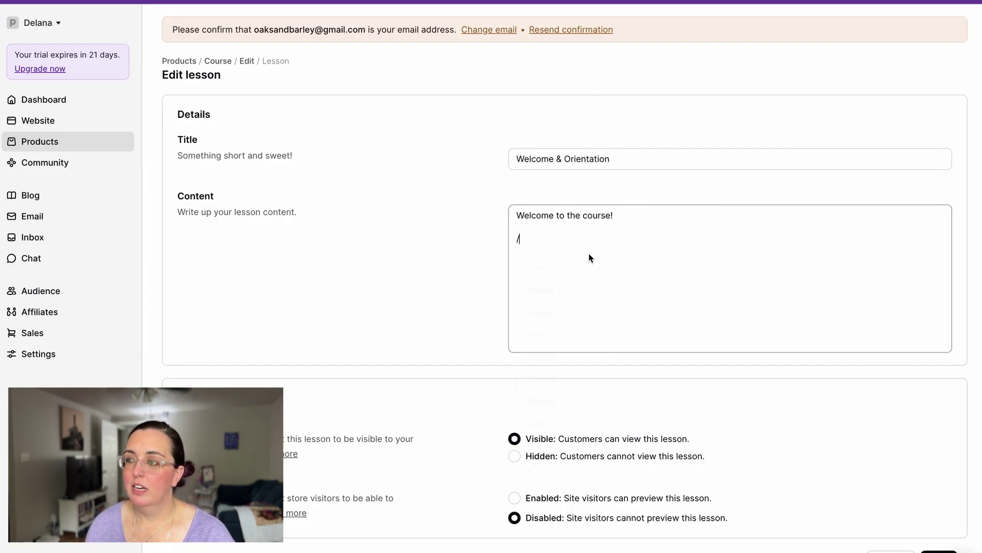
left_click(572, 378)
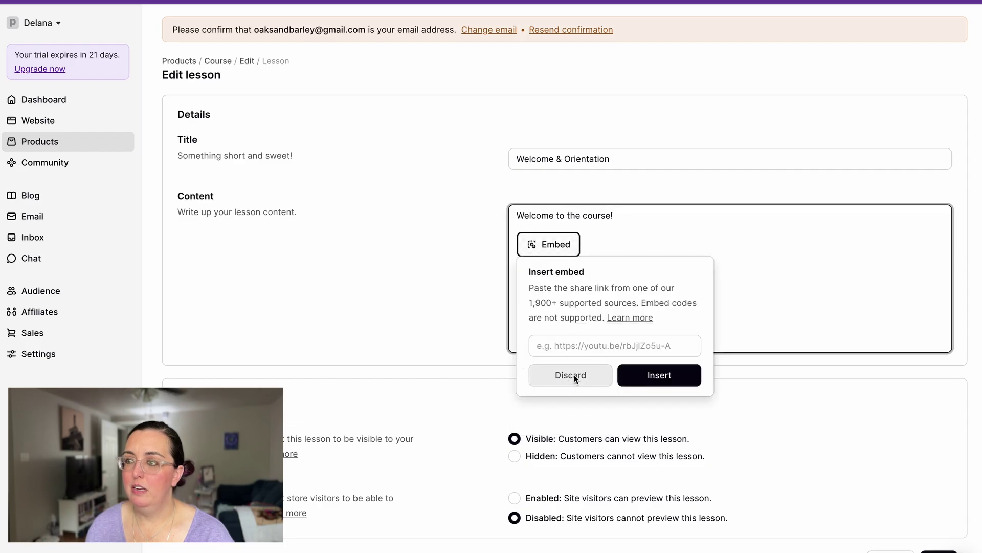
left_click(588, 346)
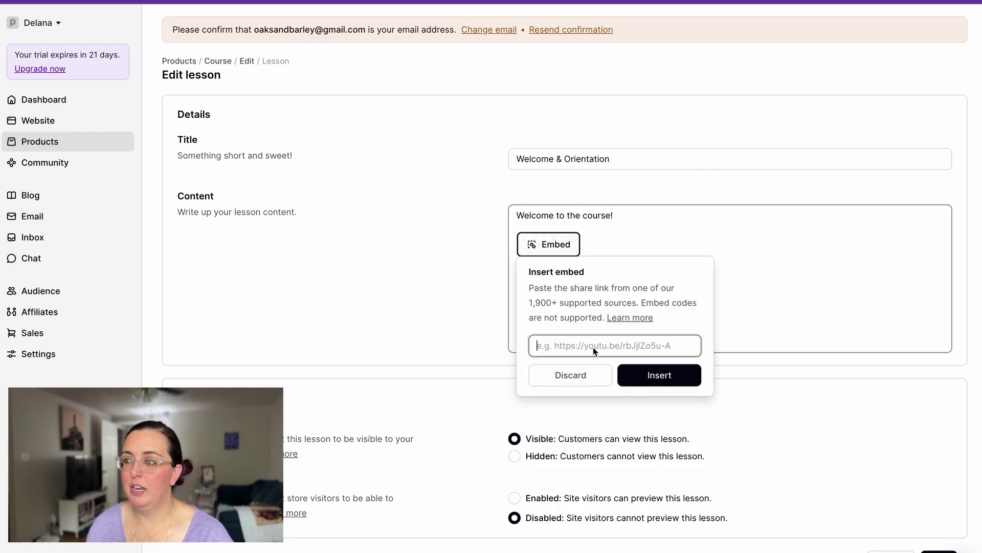
type("https://youtu.be/md5ktK3T9fM")
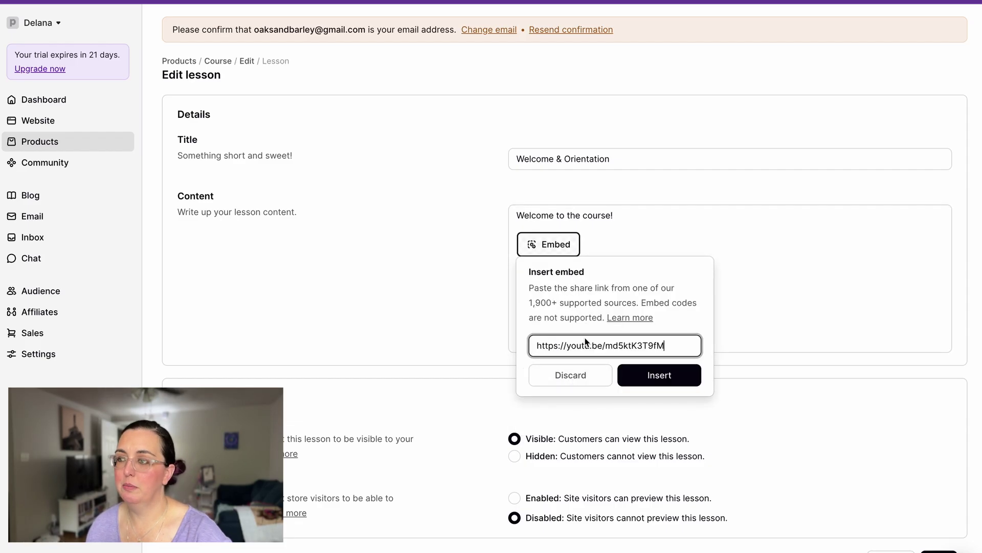
left_click(304, 245)
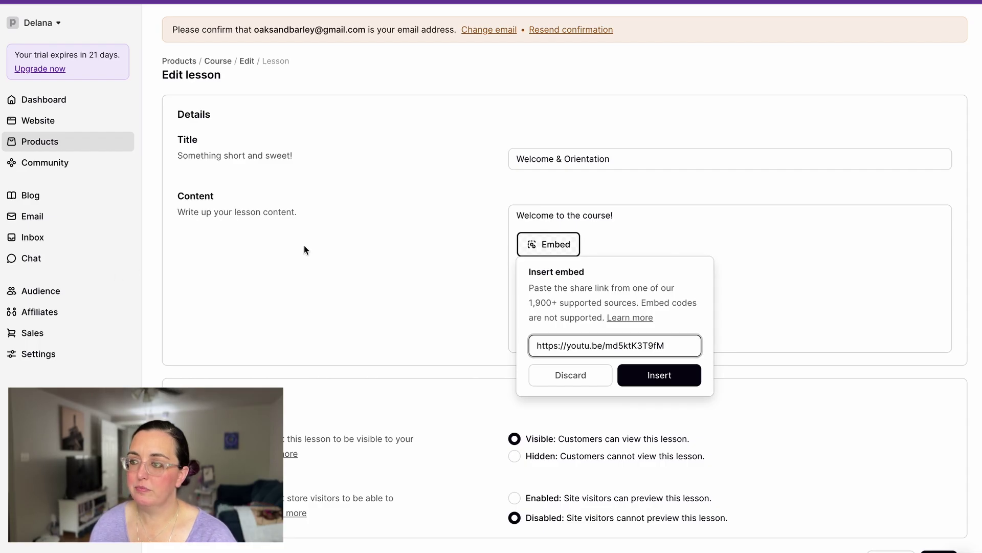
left_click(656, 378)
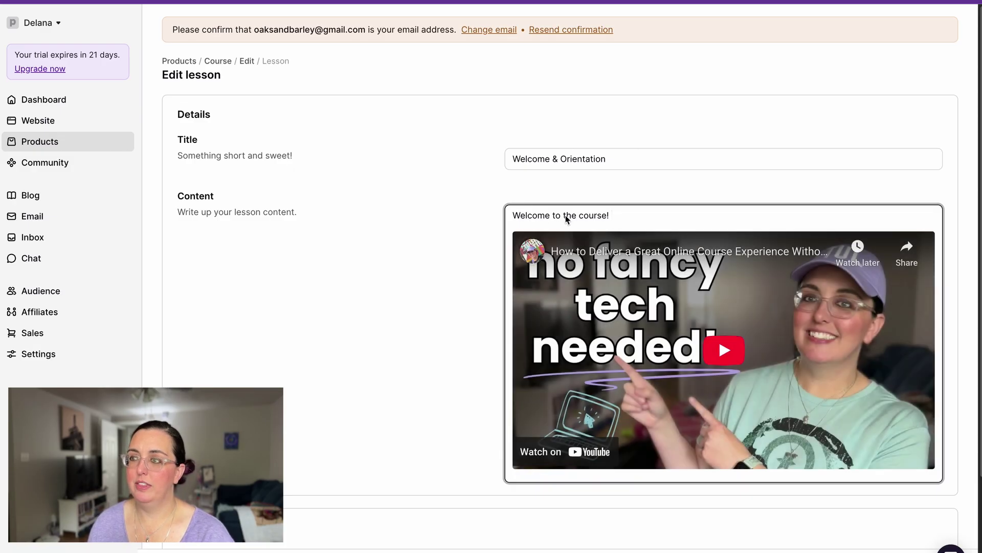
- Add blank lines below the embedded video and upload the "The Cozy CEO's Guide to" PDF from the computer as a file block
left_click(550, 479)
key("Return")
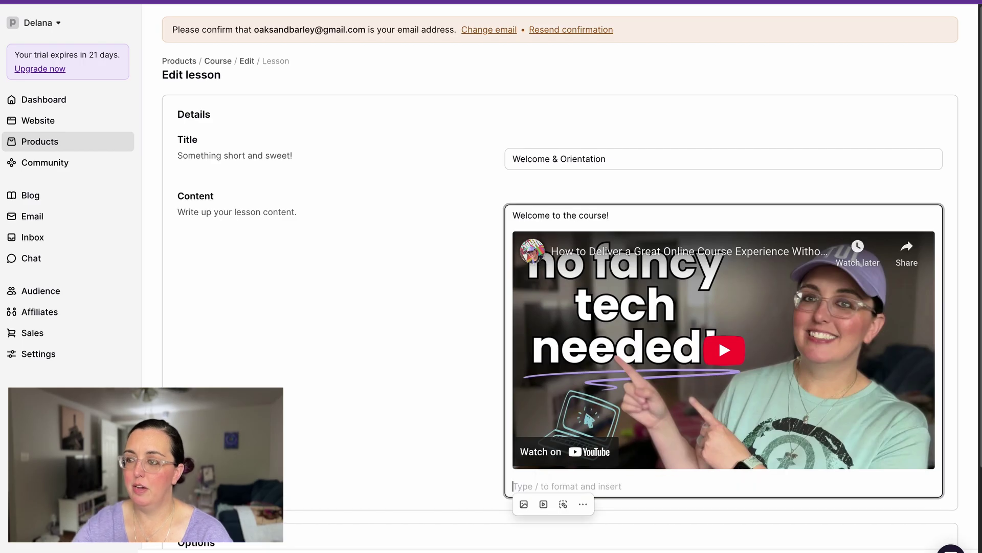
key("Up")
key("Up")
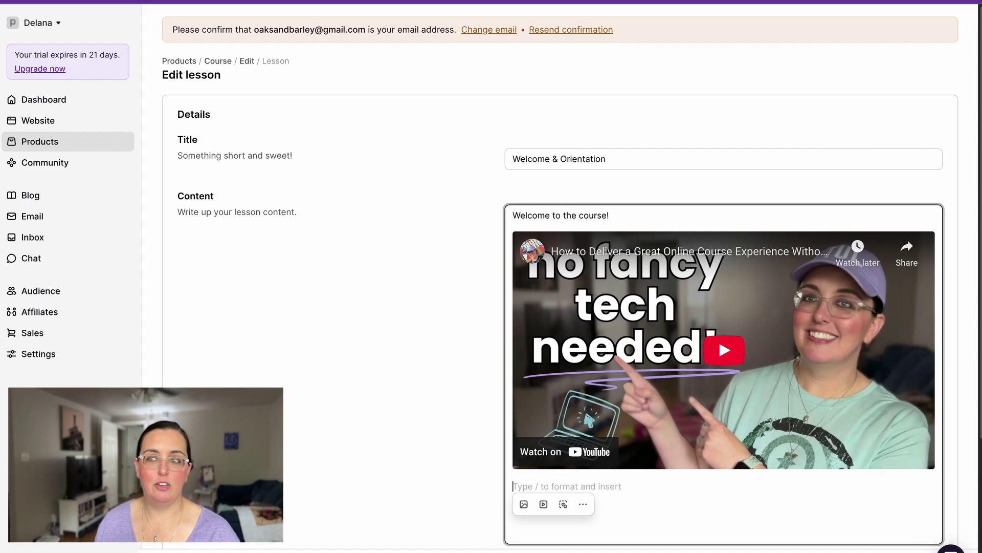
scroll(583, 391, "down", 3)
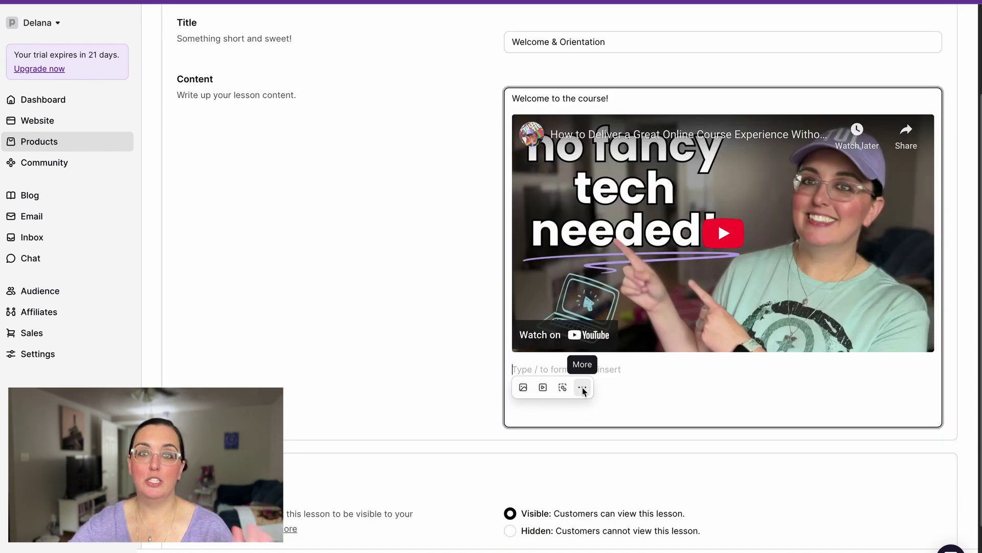
left_click(584, 390)
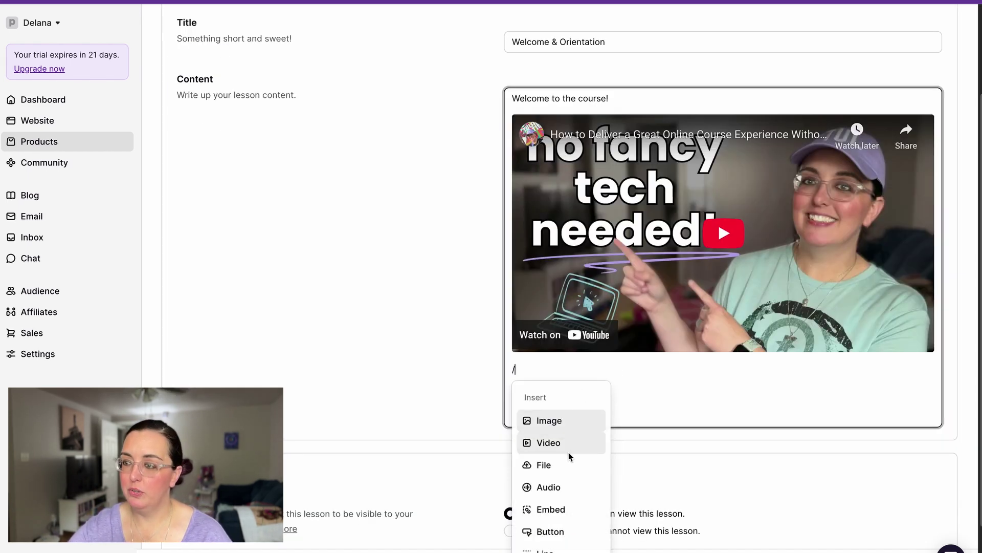
left_click(557, 464)
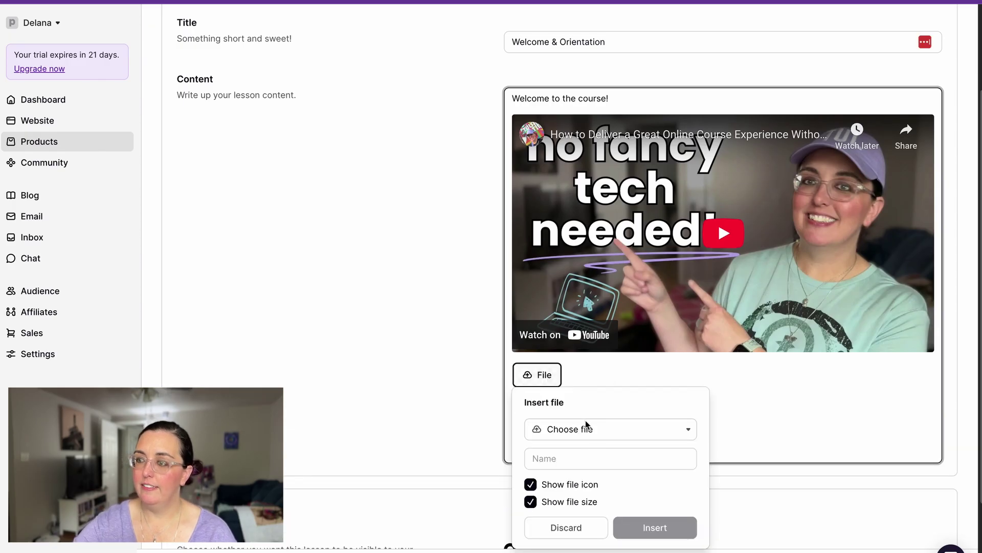
left_click(603, 431)
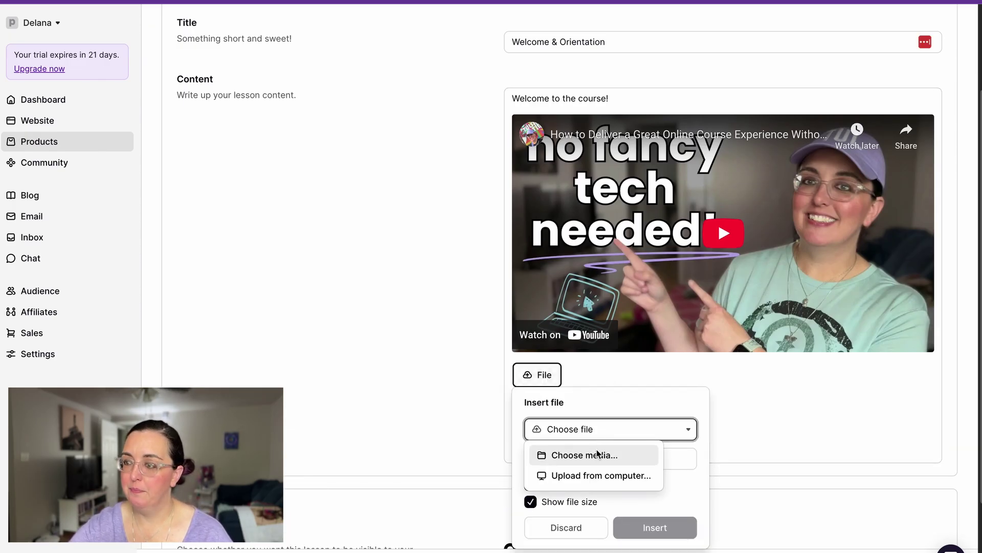
left_click(595, 476)
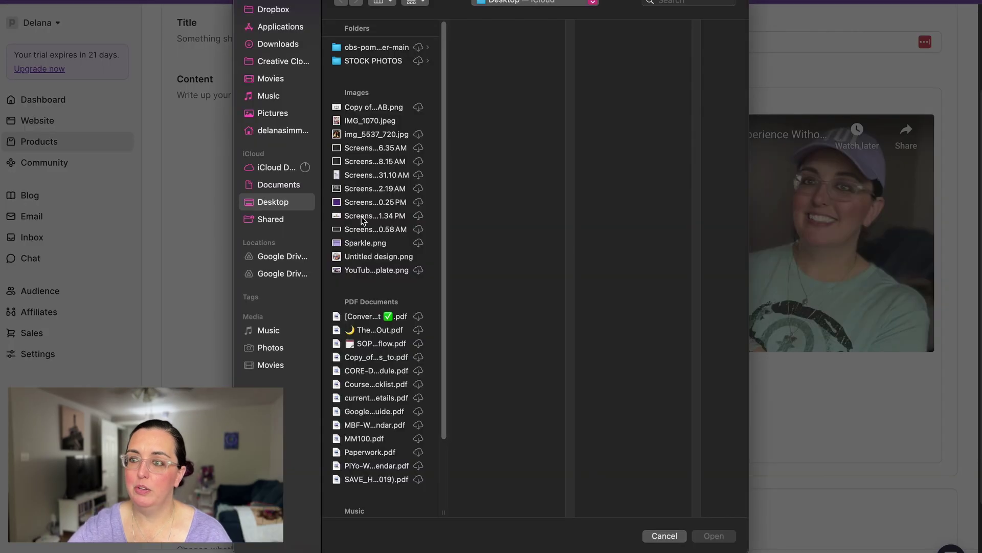
double_click(376, 333)
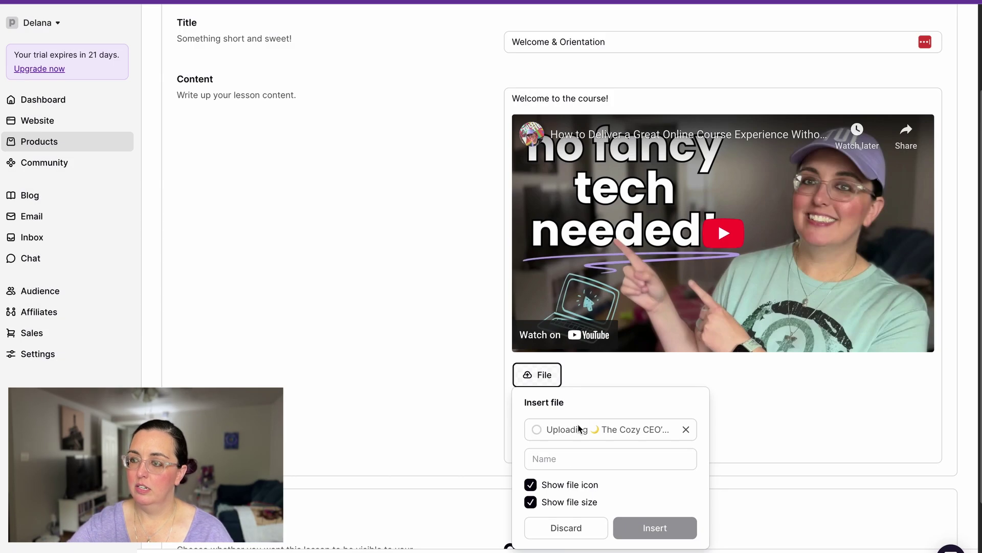
- Name the uploaded file "Save 40 Hours!" and insert it into the lesson, showing its icon and size
left_click(557, 459)
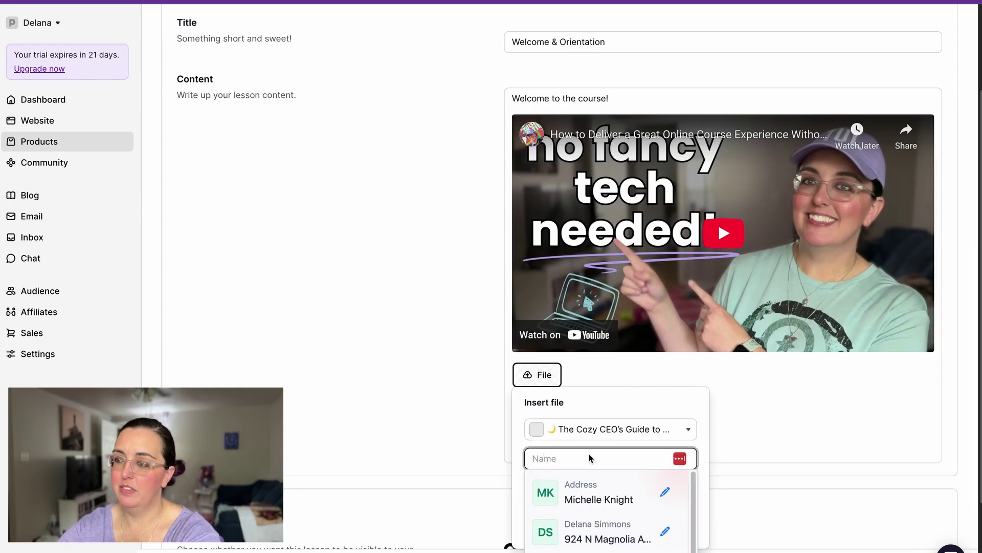
type("Svve 40 Hours!")
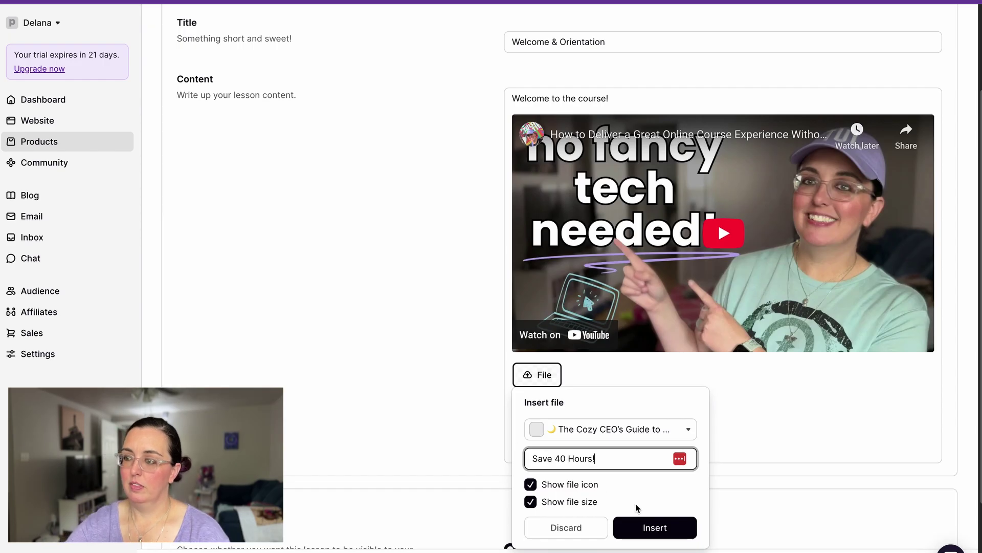
left_click(650, 527)
mouse_move(558, 373)
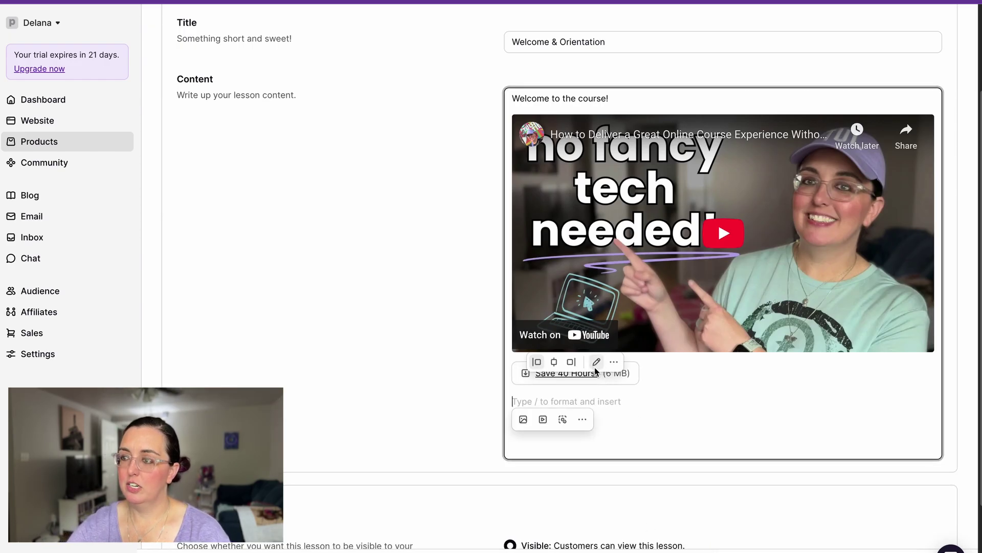
- Insert a button below the file download with the label "Lets hang out!" and a link to the personal website
left_click(498, 392)
left_click(564, 408)
type("/")
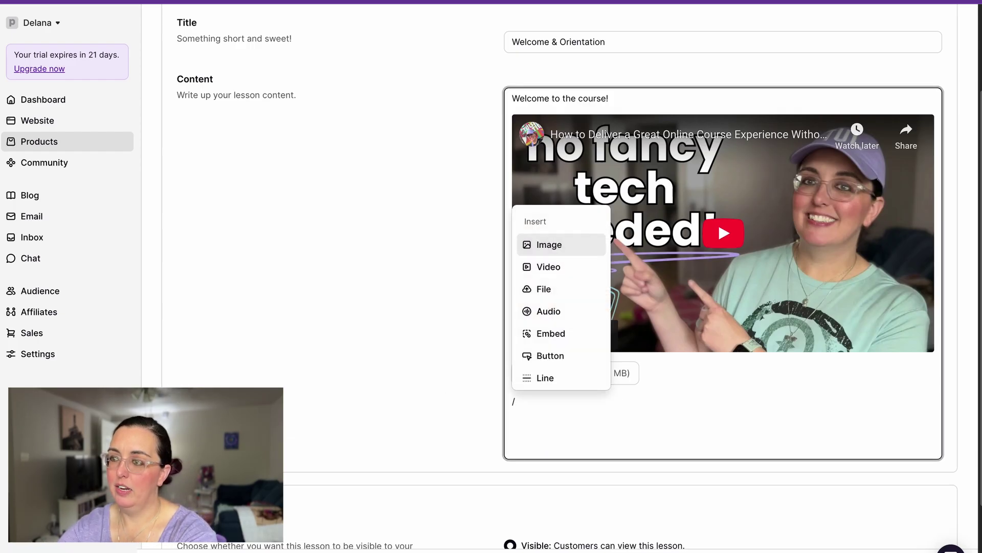
left_click(550, 354)
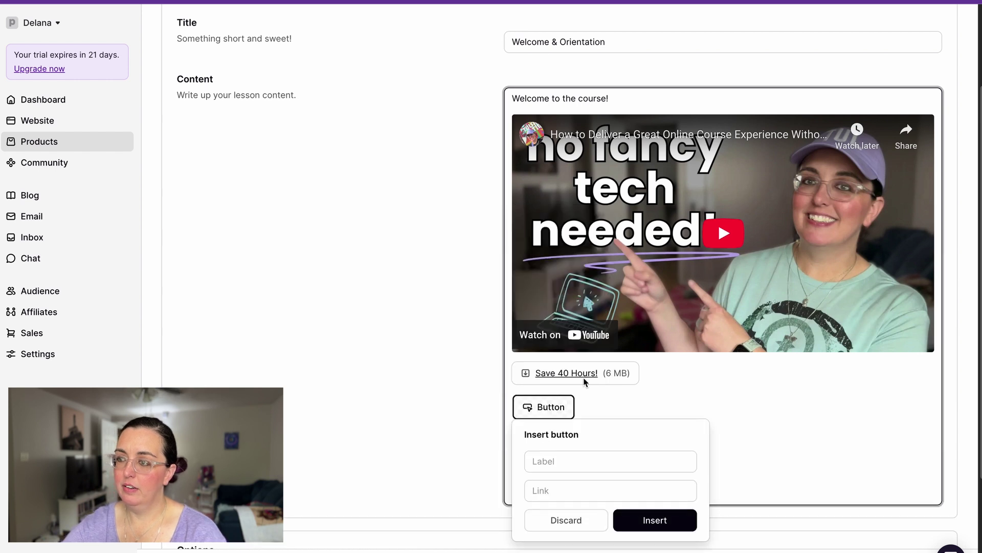
left_click(608, 465)
left_click(587, 492)
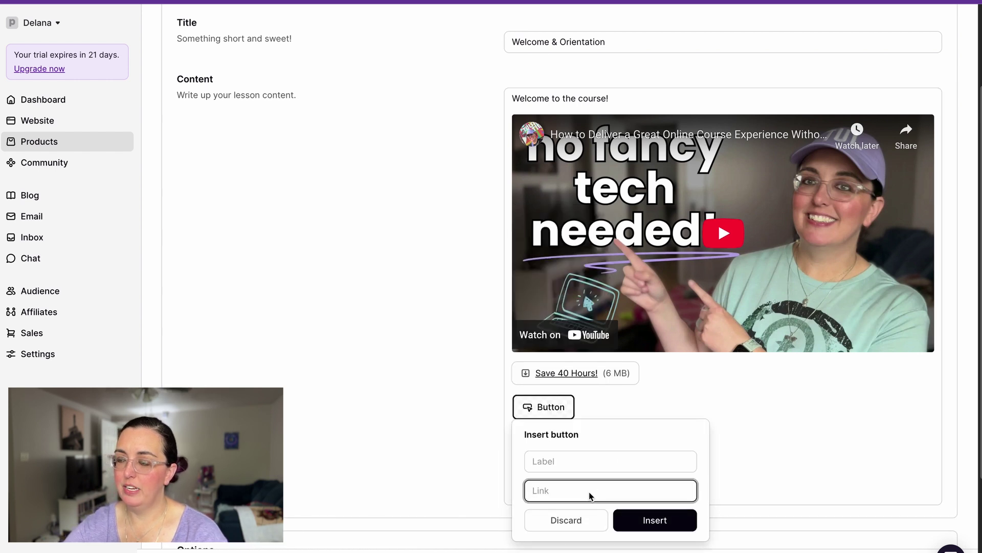
type("https://delana")
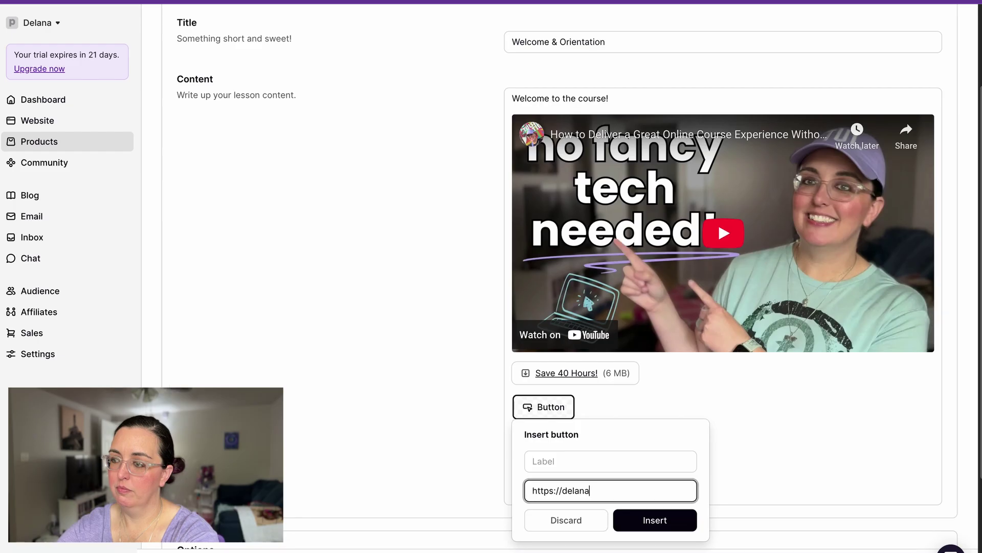
type("simmons.com")
left_click(616, 468)
type("Lets hang out!")
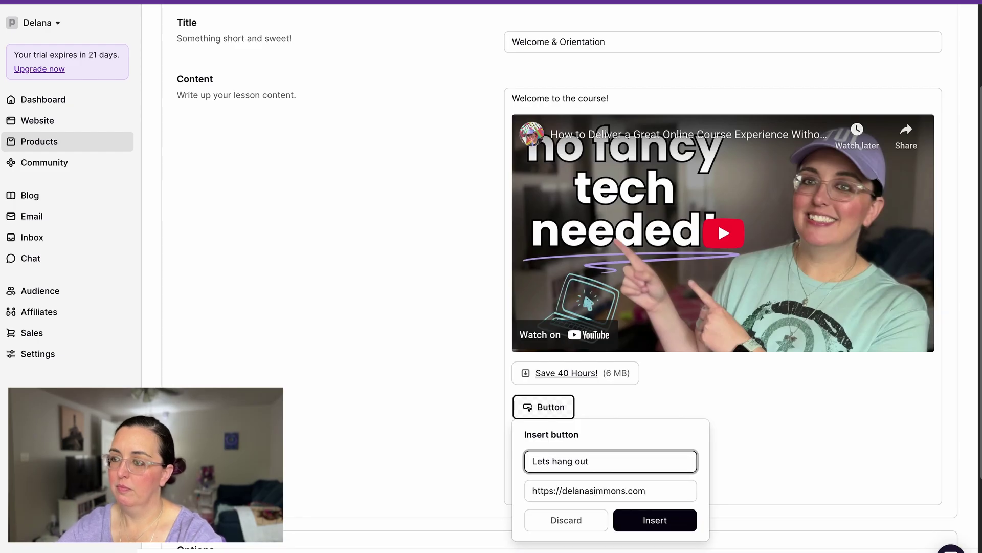
key("Return")
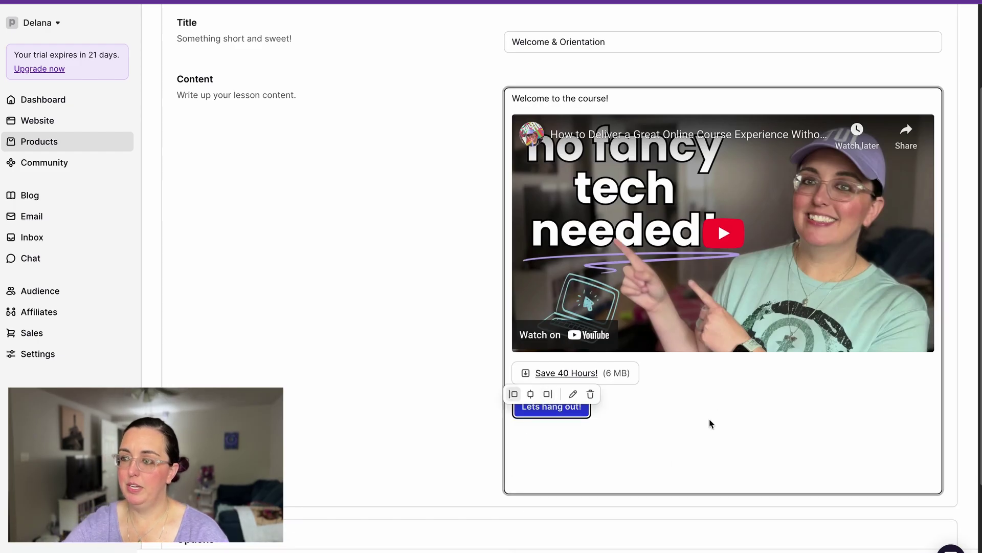
scroll(706, 424, "down", 1)
scroll(694, 440, "down", 3)
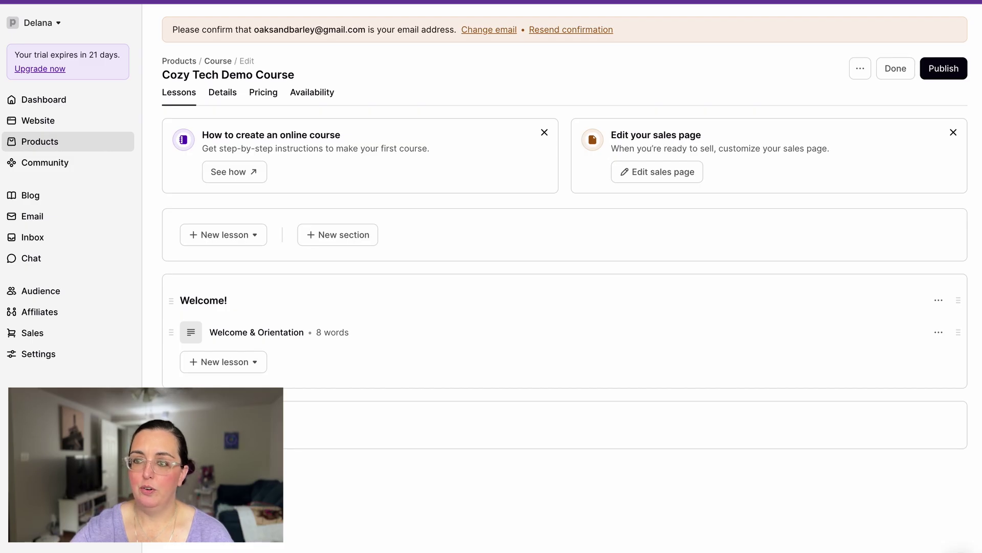
- Create a new course section titled "Module 1" after the "Welcome!" section, available immediately
left_click(221, 425)
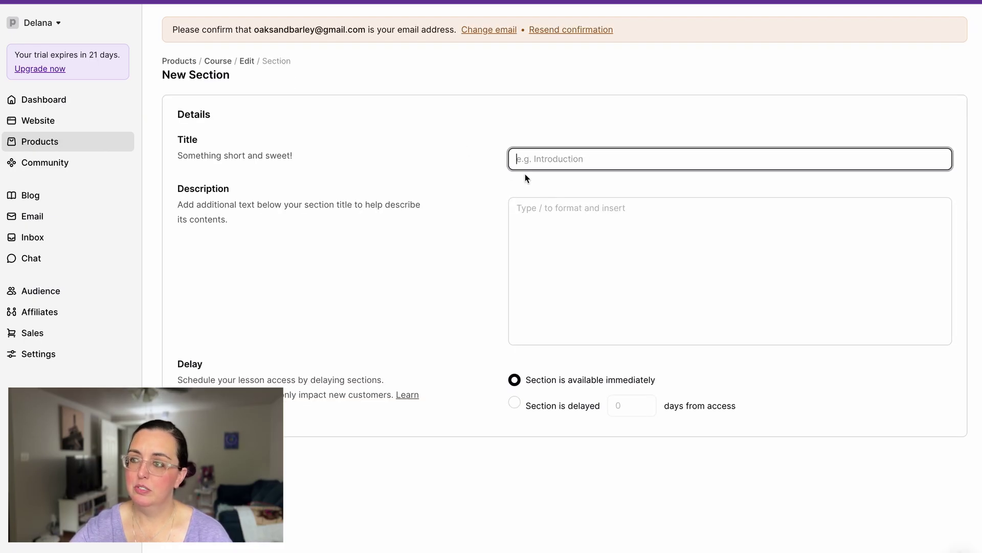
type("Module 1")
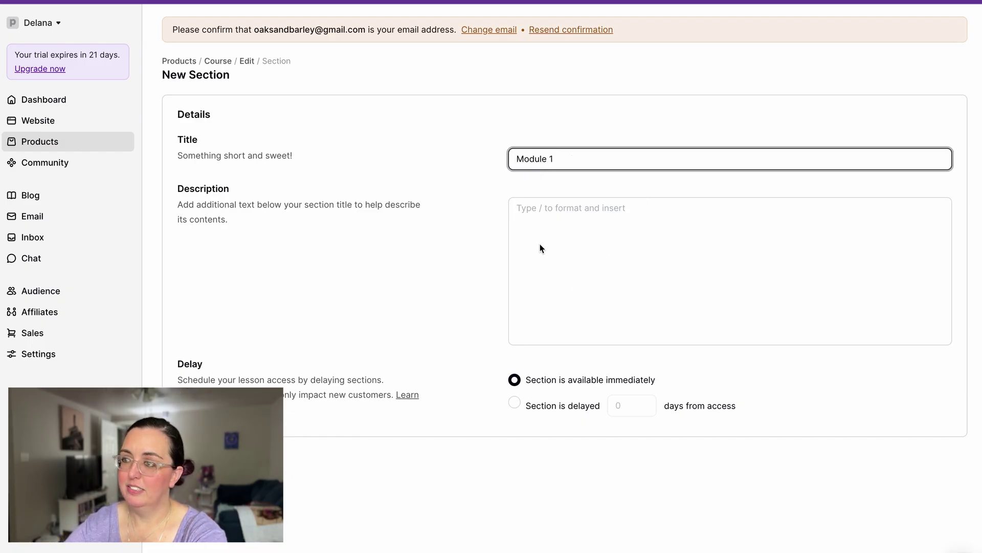
key("Return")
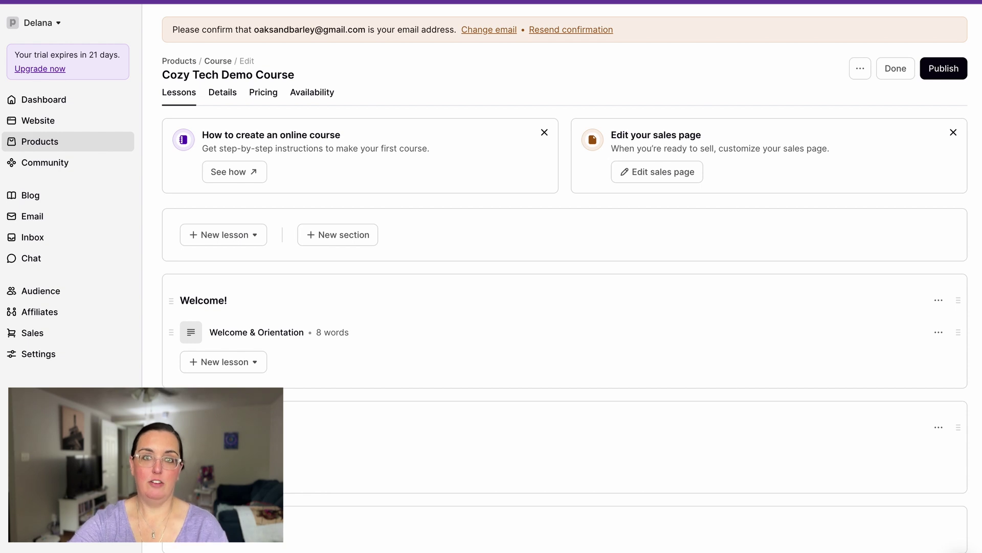
left_click(250, 362)
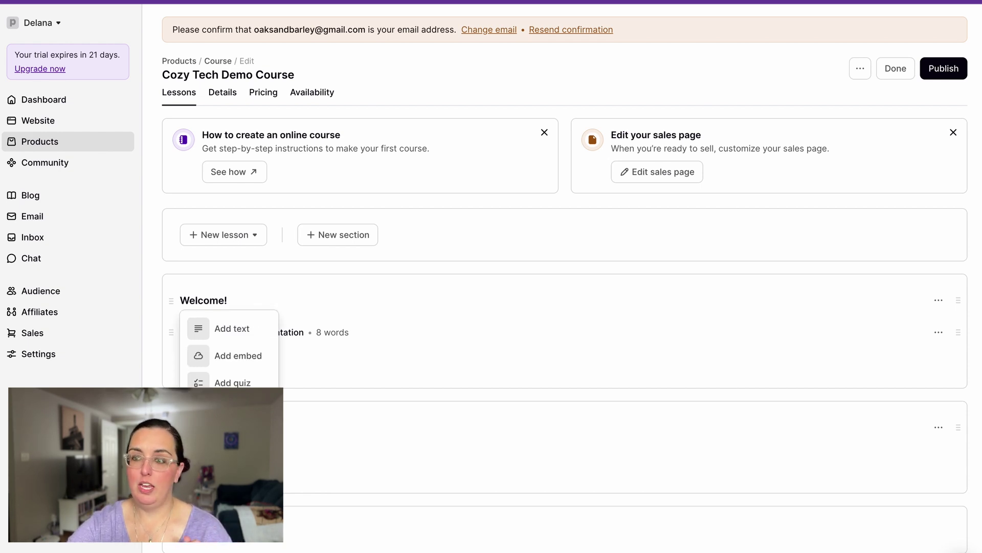
left_click(251, 359)
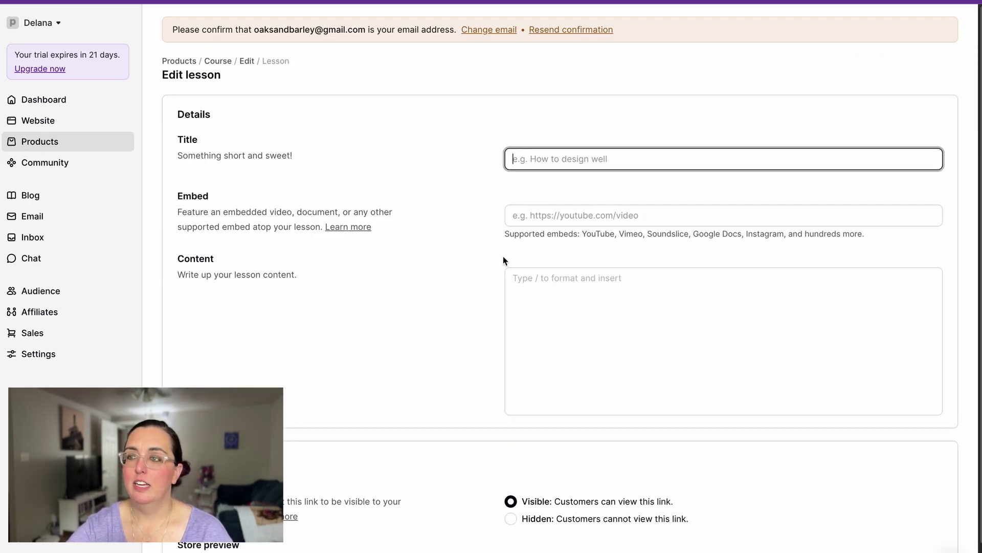
left_click(577, 211)
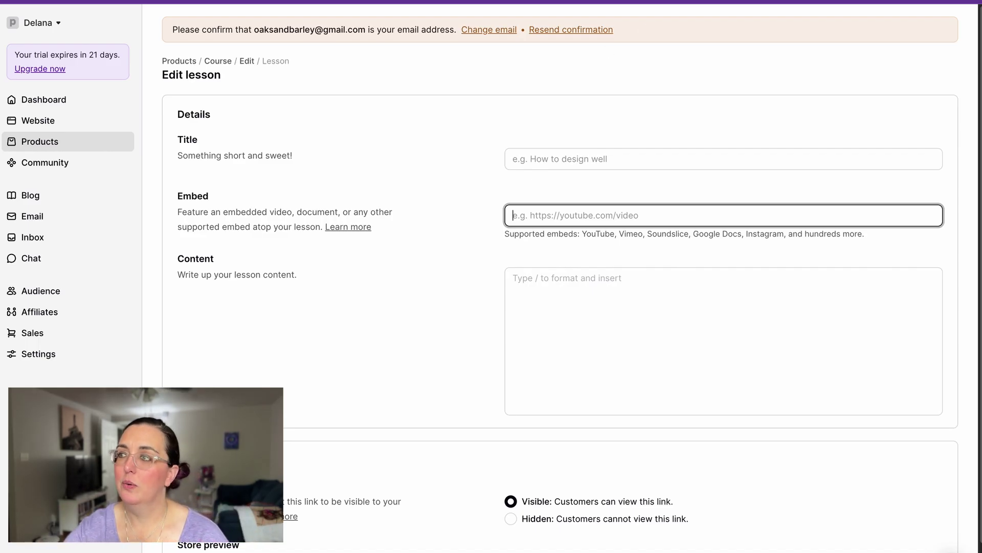
key("super+shift+v")
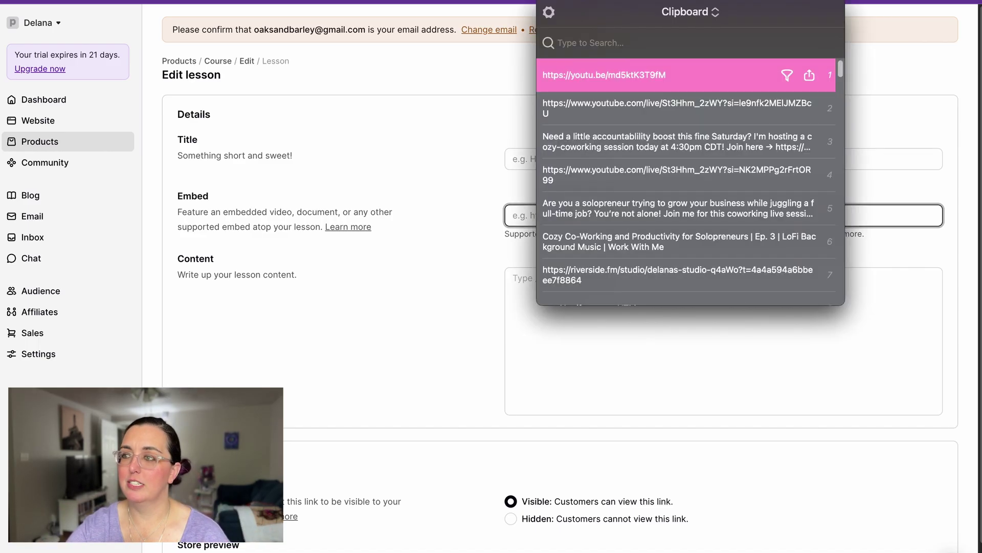
left_click(597, 75)
- Write "Lesson 2 Demo." as the lesson content
left_click(579, 339)
type("Lesson ")
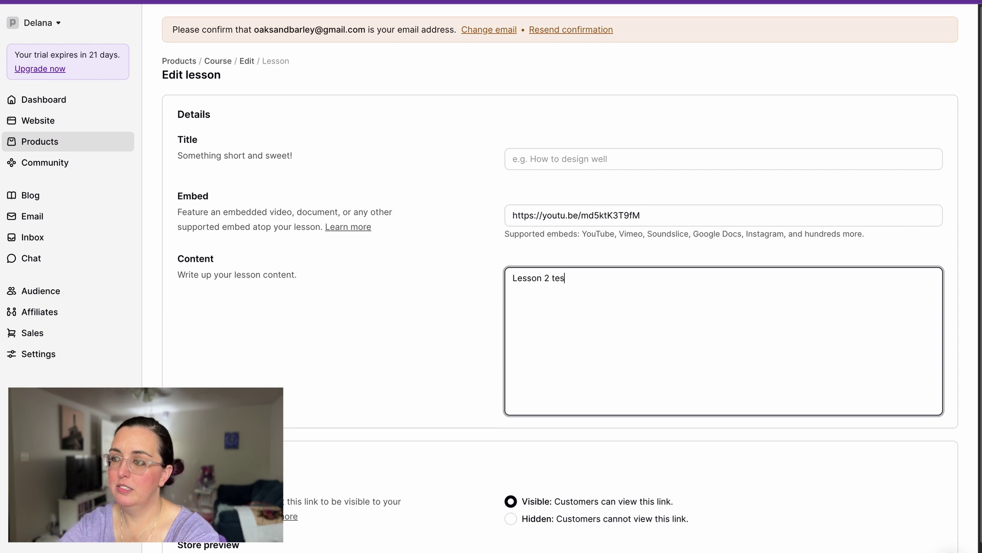
type("2 Demao")
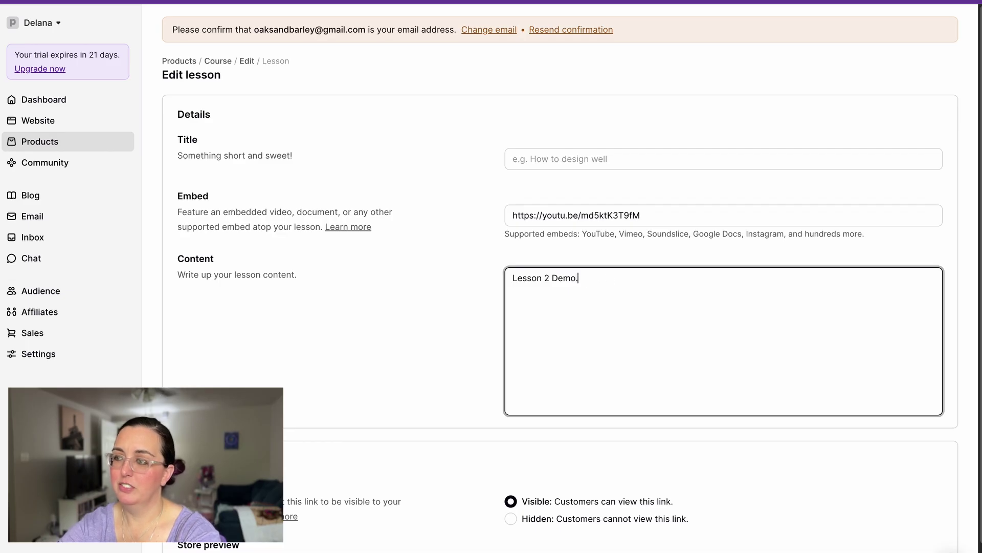
left_click(343, 379)
scroll(432, 391, "down", 2)
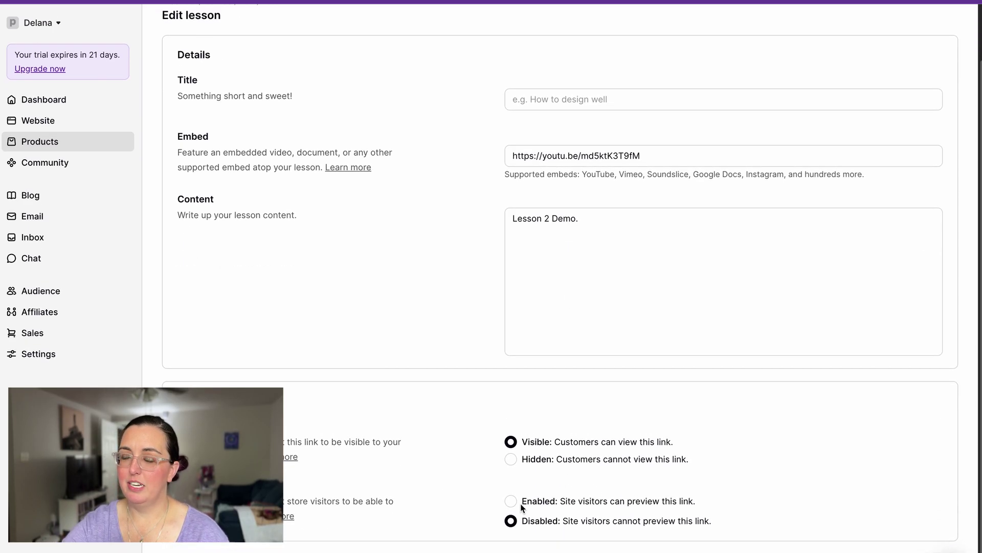
- Add blank lines after the lesson text and insert the image "YouTube Template.png" from the computer's desktop folder
left_click(651, 235)
key("Return")
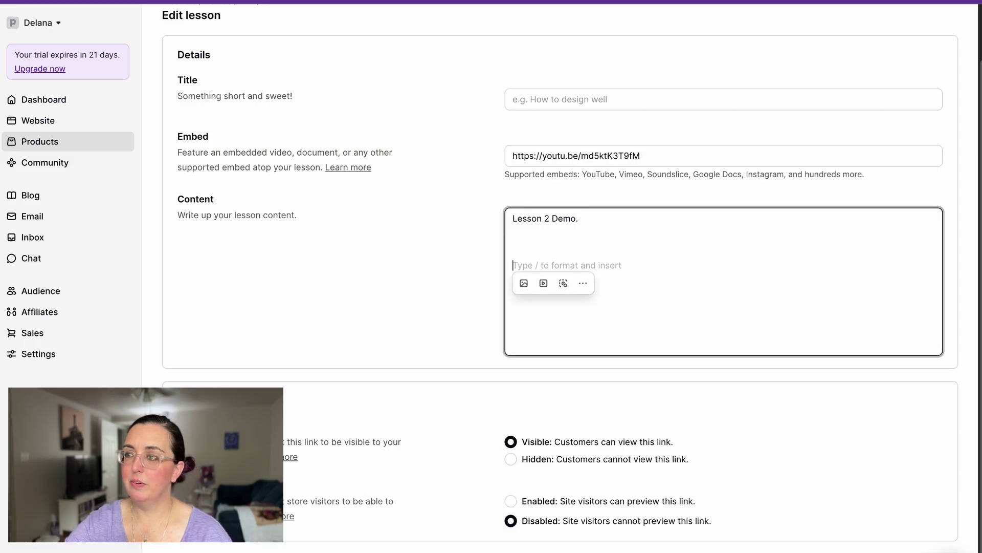
left_click(583, 283)
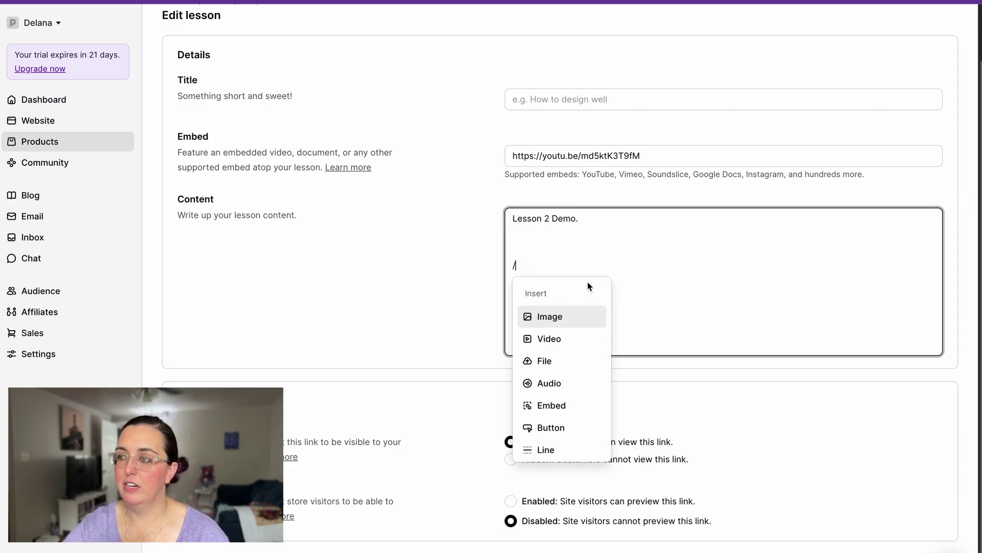
left_click(551, 317)
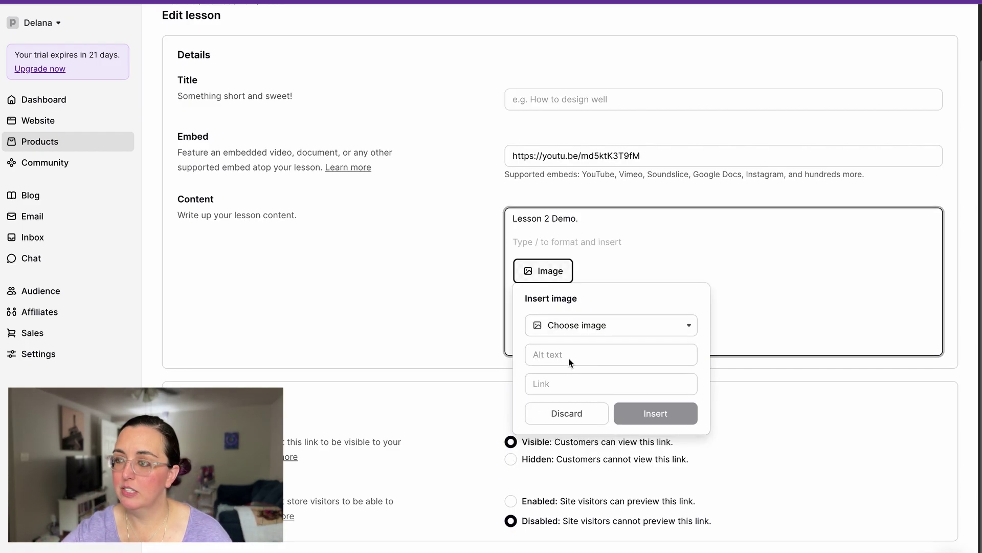
left_click(601, 332)
left_click(593, 373)
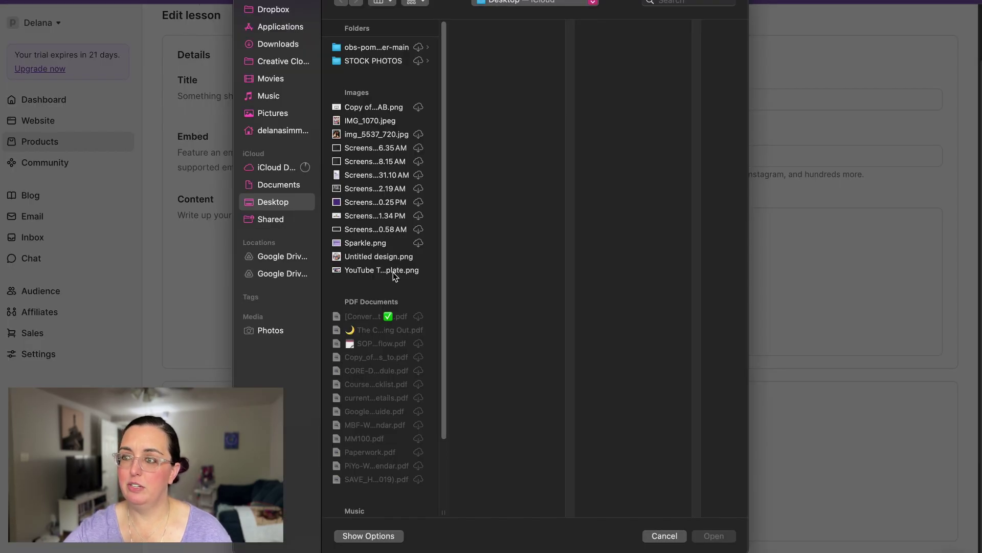
left_click(394, 270)
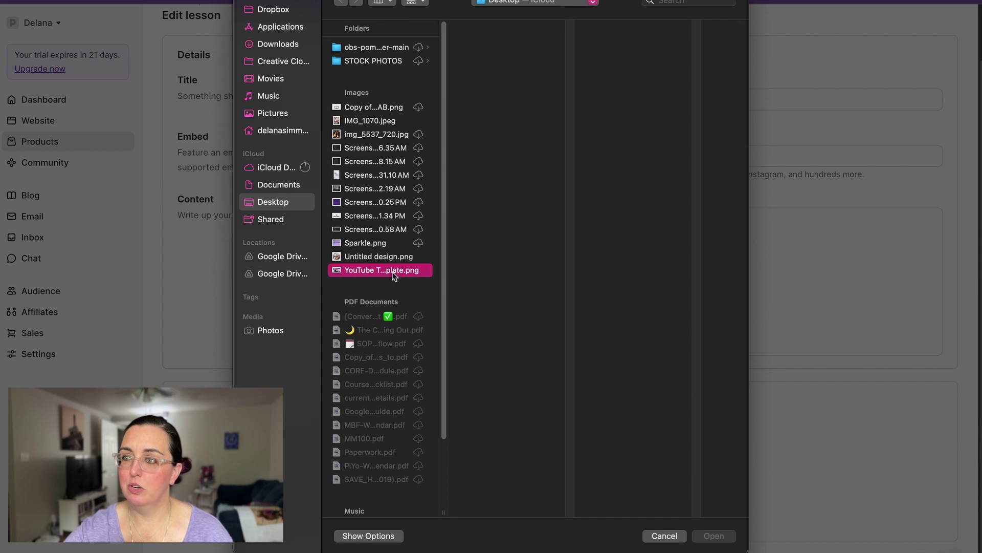
left_click(711, 534)
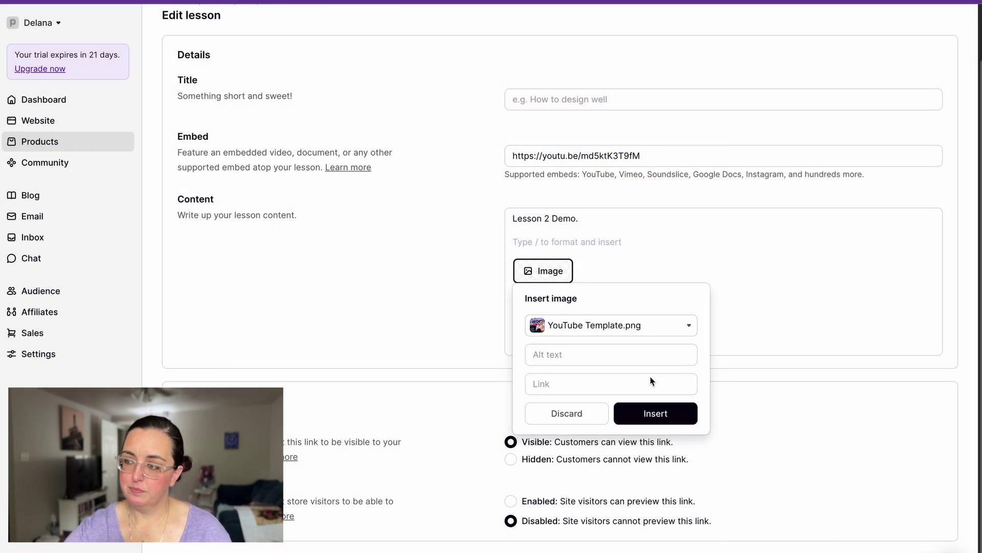
left_click(656, 420)
left_click(455, 358)
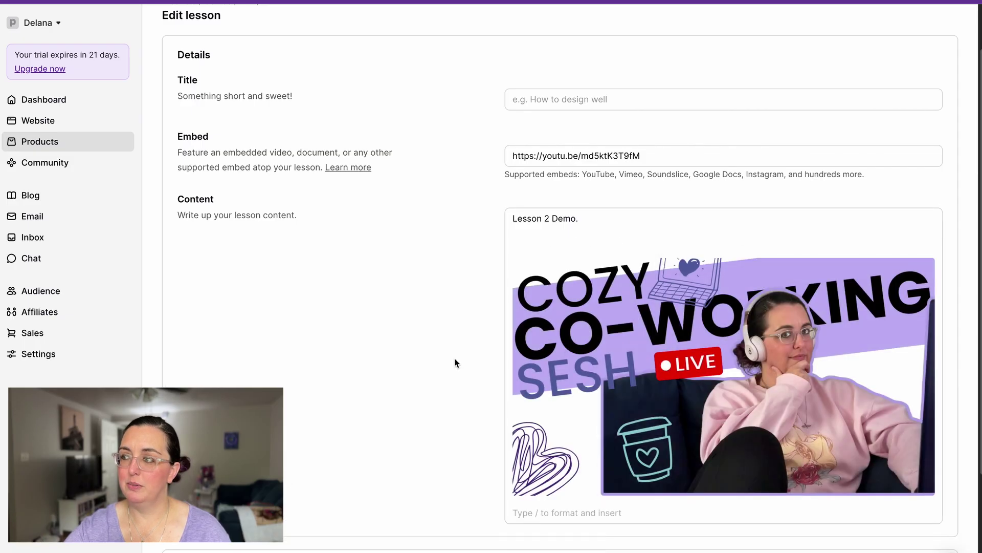
scroll(698, 398, "down", 2)
left_click(632, 438)
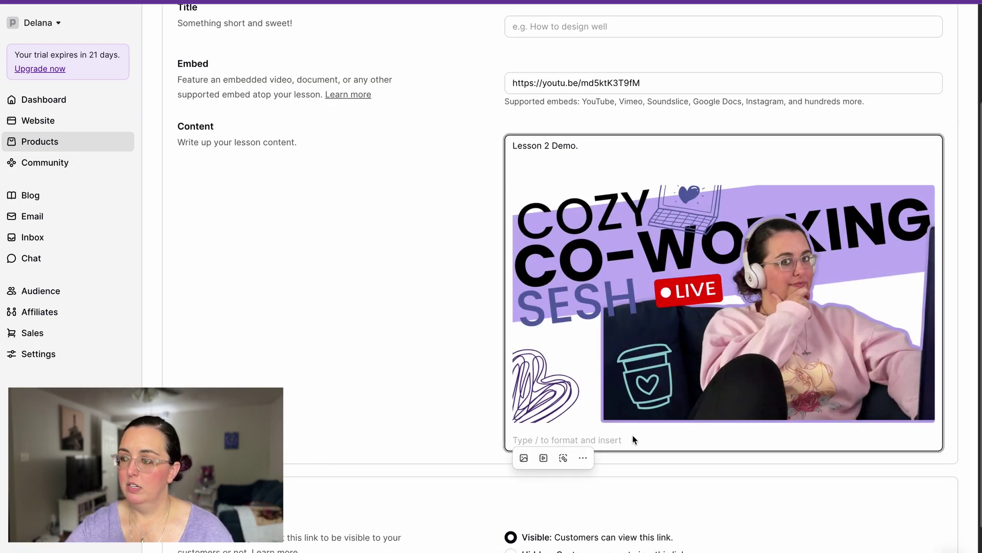
left_click(581, 502)
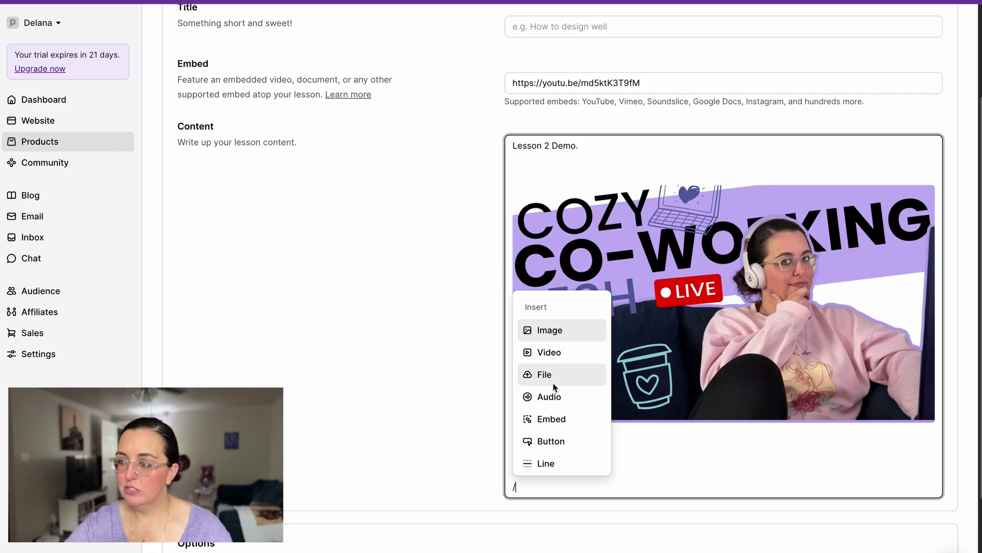
left_click(551, 418)
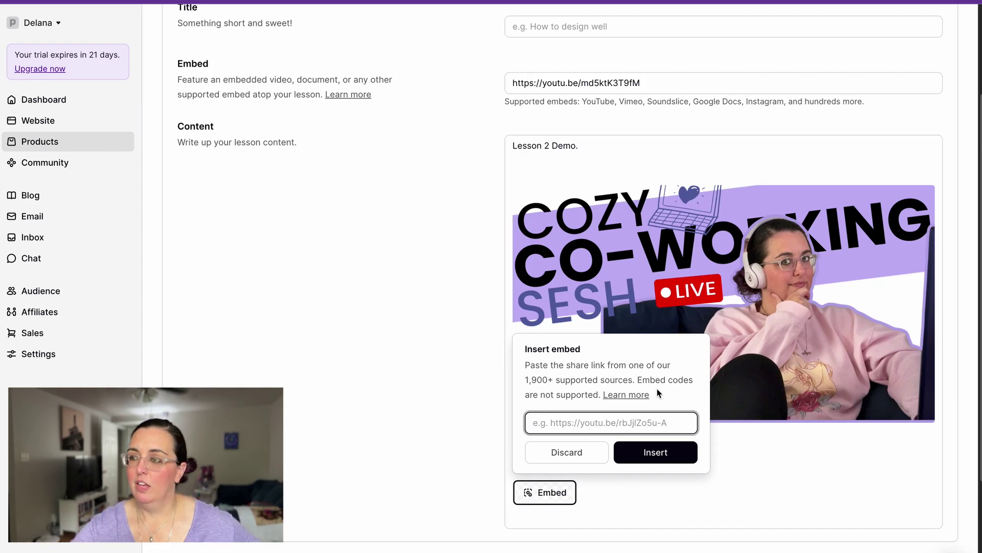
left_click(650, 443)
- Insert a horizontal line in the lesson content below the image
type("/")
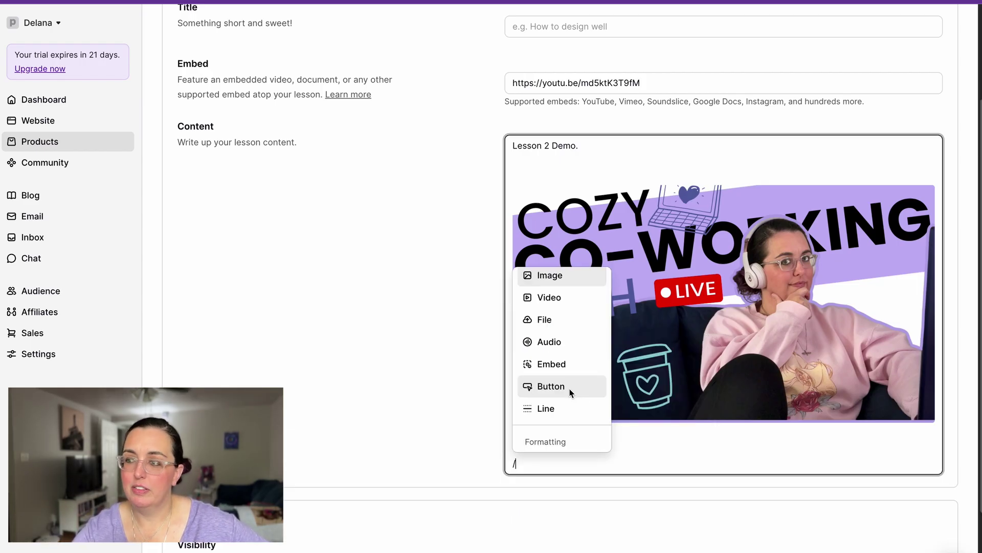
scroll(569, 404, "down", 1)
left_click(569, 369)
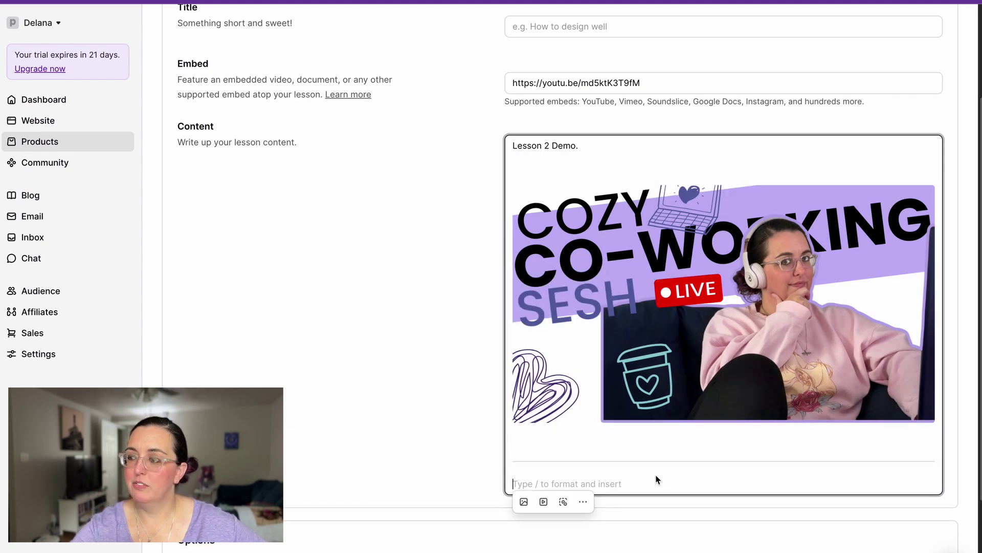
- Review the available insert and formatting options and add a Heading 1 reading "Lesson 1" below the horizontal line
type("/")
scroll(571, 450, "down", 5)
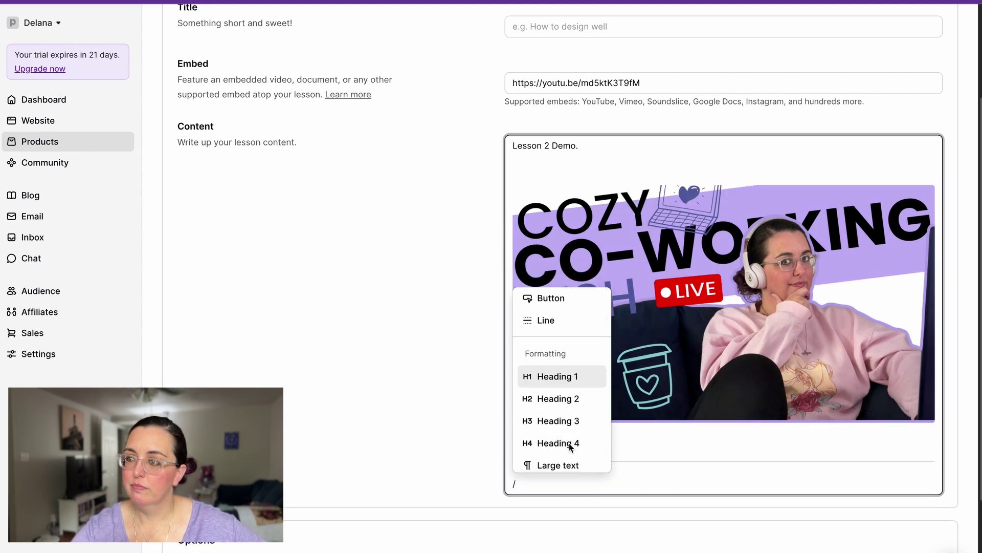
scroll(556, 454, "down", 3)
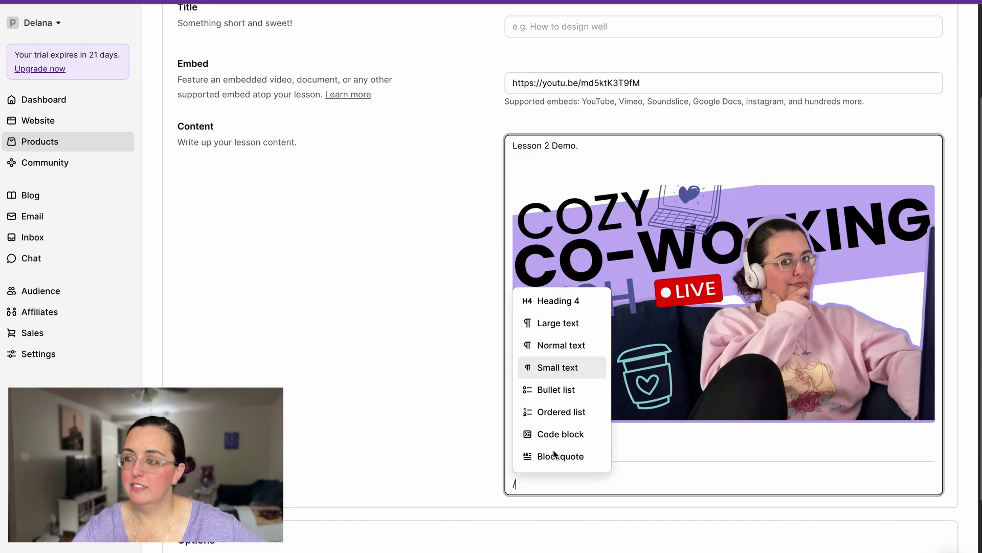
scroll(569, 407, "down", 1)
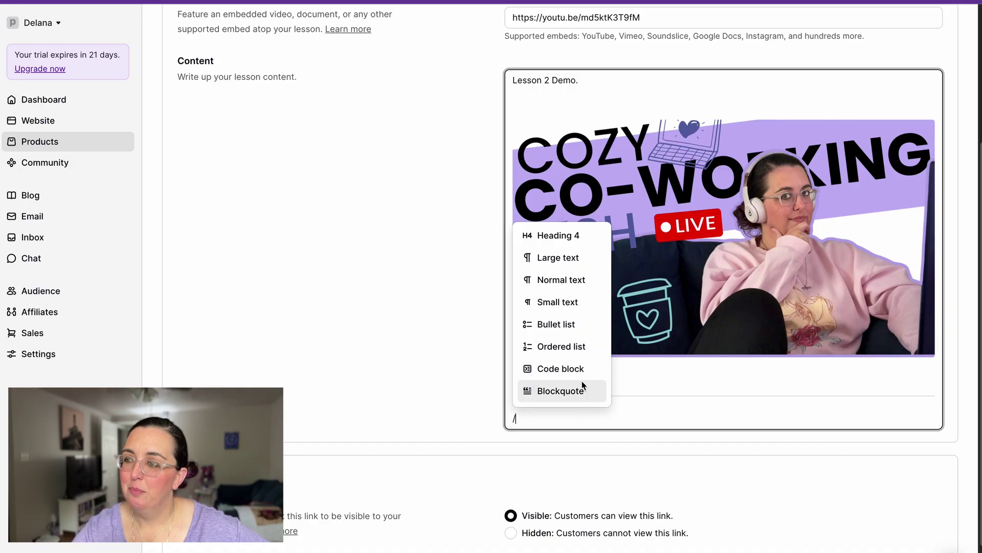
scroll(586, 351, "down", 1)
scroll(584, 367, "up", 6)
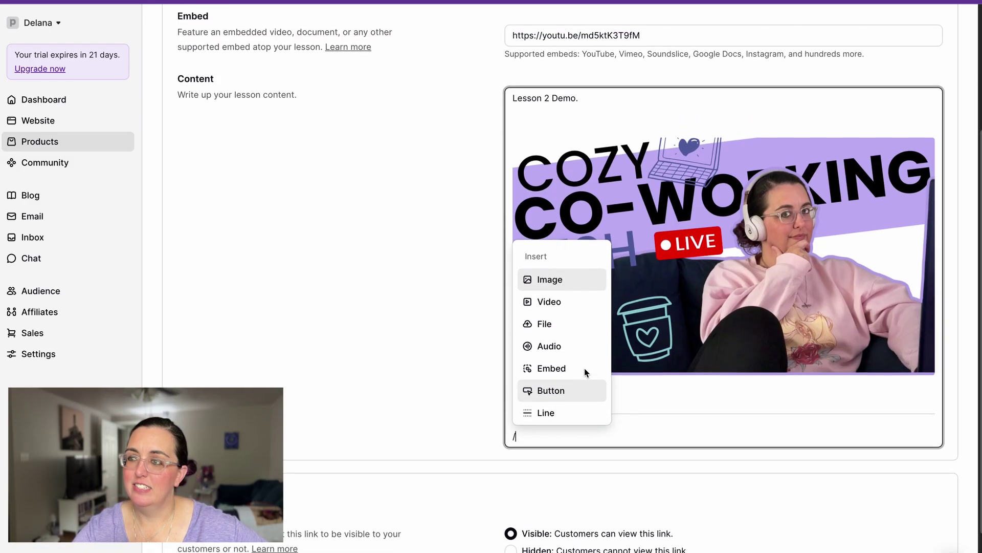
scroll(574, 366, "down", 4)
scroll(574, 364, "up", 2)
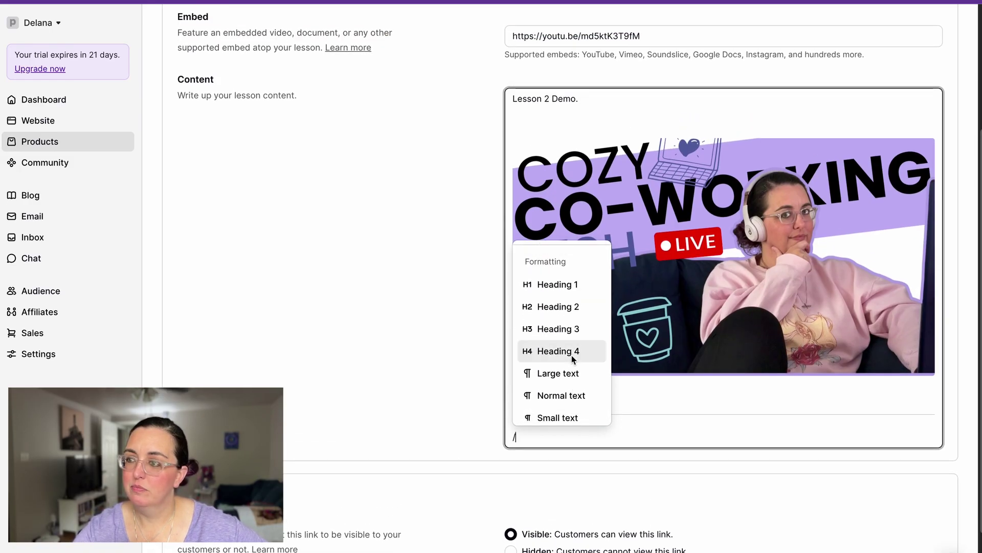
left_click(577, 285)
type("Lesson 1")
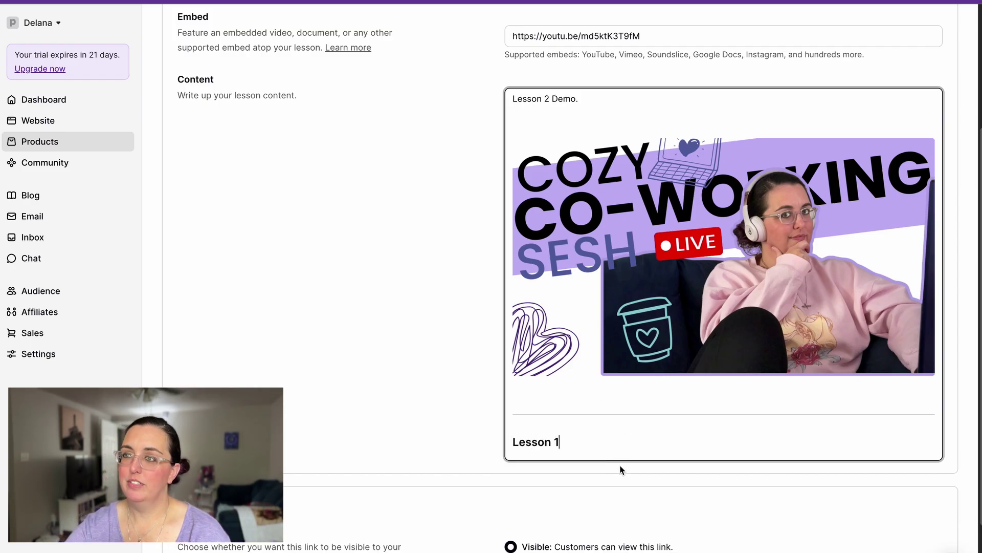
- Select the "Lesson 1" heading below the horizontal line and change its text style to regular paragraph text
scroll(612, 420, "down", 1)
left_click(530, 411)
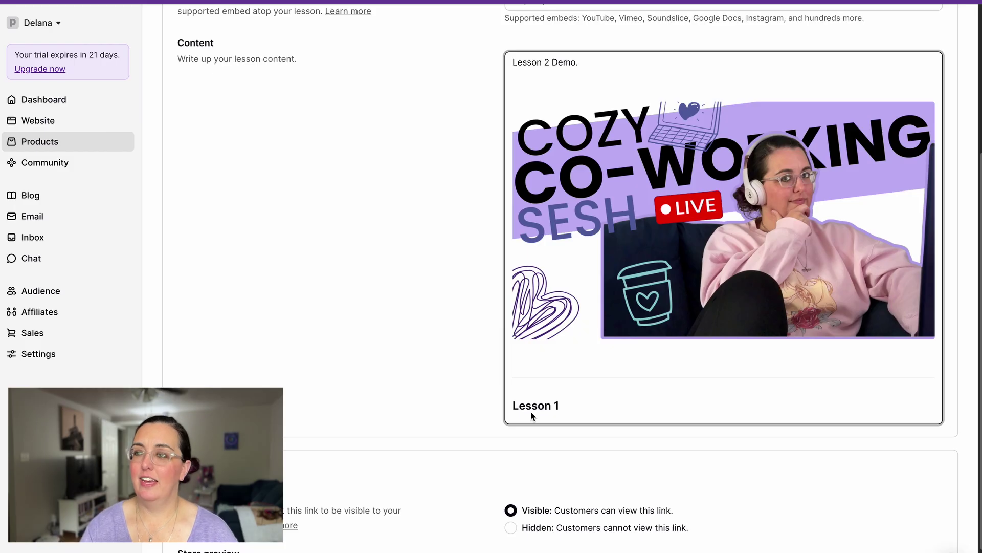
double_click(531, 408)
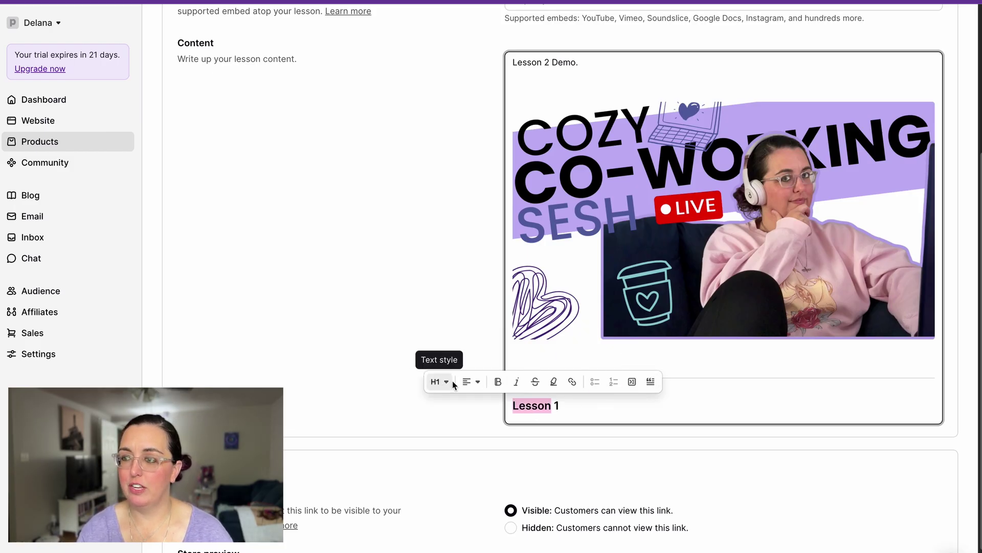
left_click(478, 383)
left_click(478, 383)
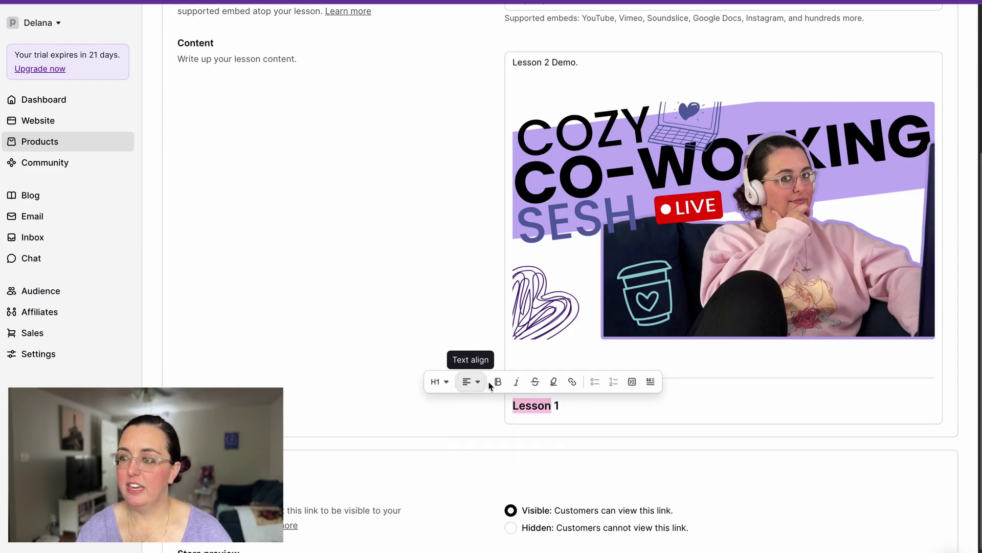
triple_click(549, 410)
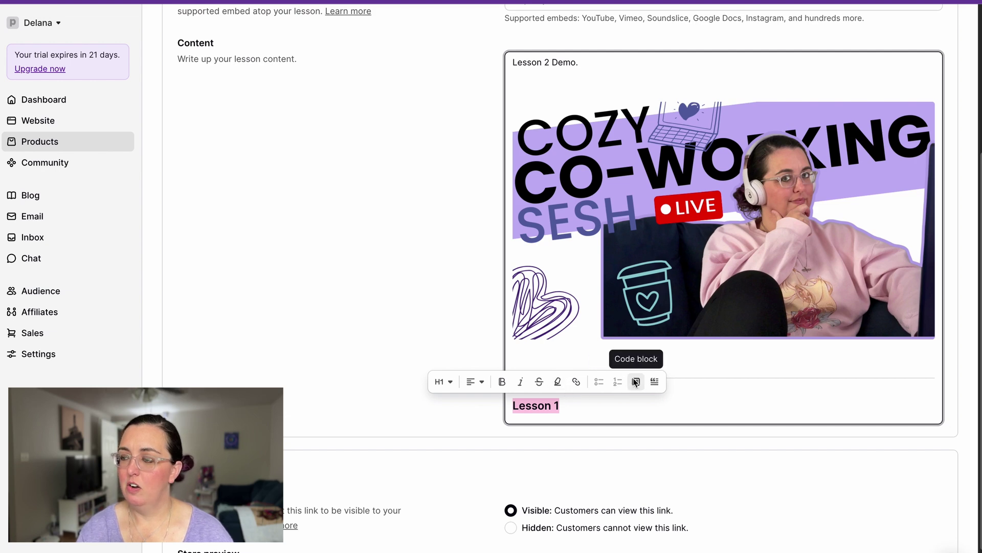
left_click(441, 388)
left_click(472, 491)
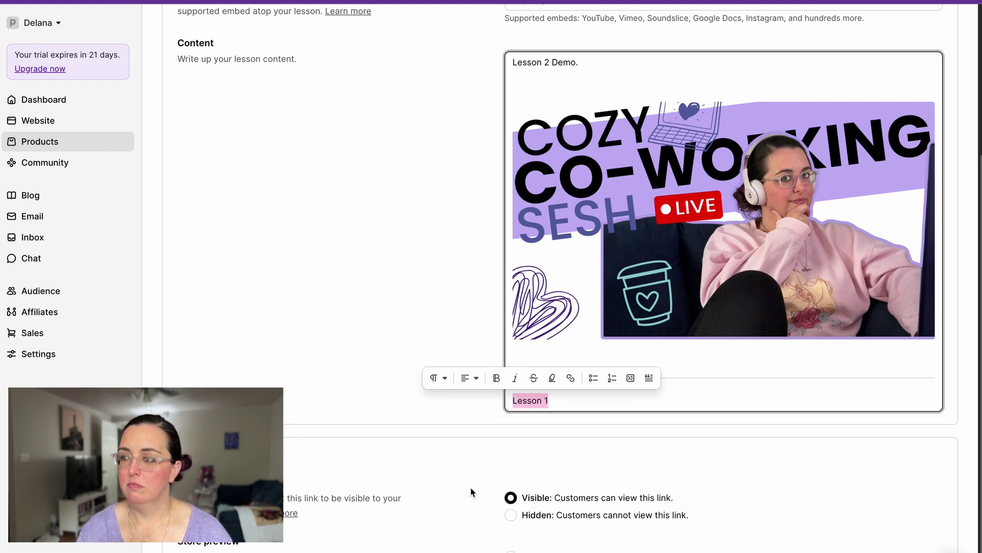
- Add a new line containing "/" below the "Lesson 1" text and try to save the lesson
scroll(511, 410, "down", 2)
left_click(566, 333)
key("Return")
key("Return")
type("/")
key("BackSpace")
key("BackSpace")
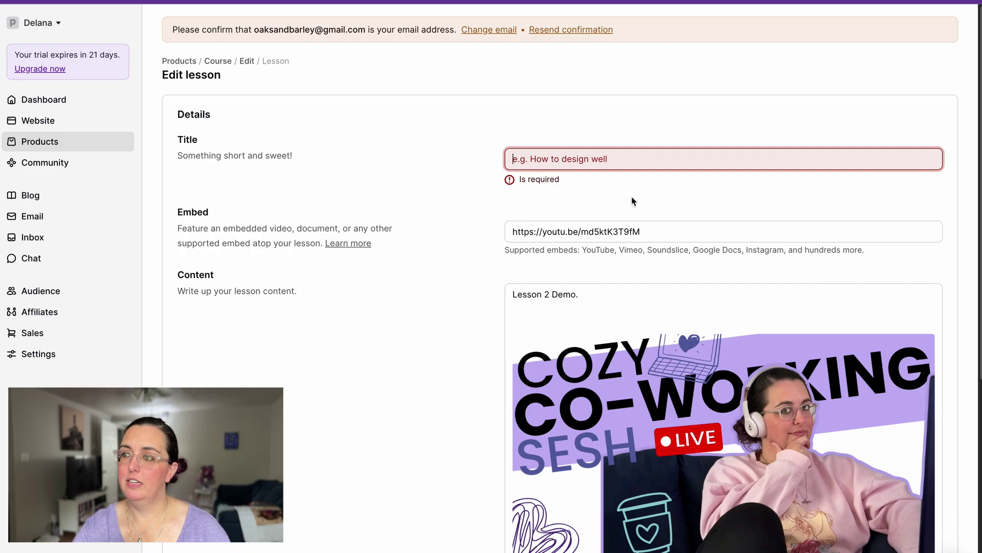
- Title the lesson "Lesson 2 Demo" and save it
type("Lesson 2 Demo.")
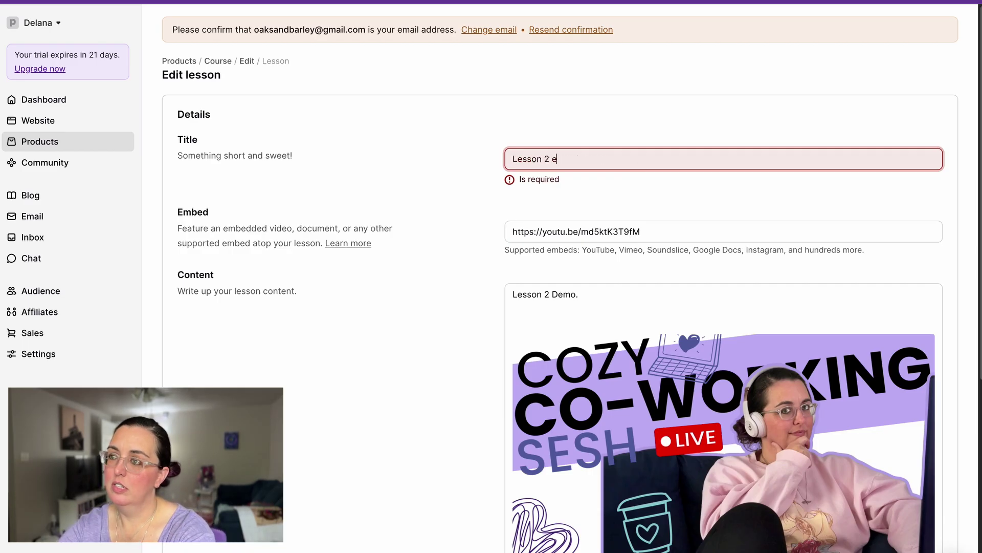
scroll(463, 307, "down", 5)
scroll(464, 307, "down", 2)
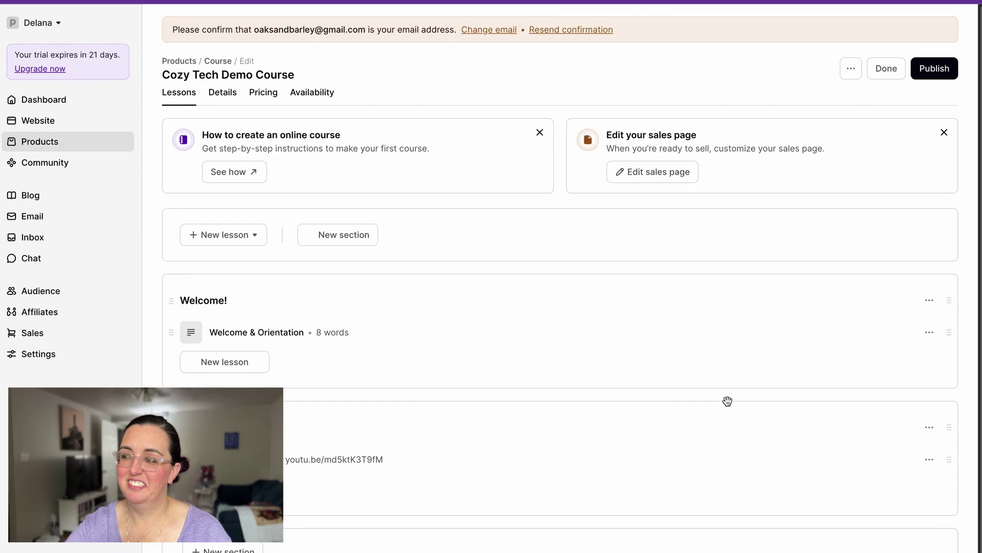
- Move the "Lesson 2 Demo" lesson into the "Welcome!" section and place the "Module 1" section above "Welcome!"
scroll(727, 401, "down", 1)
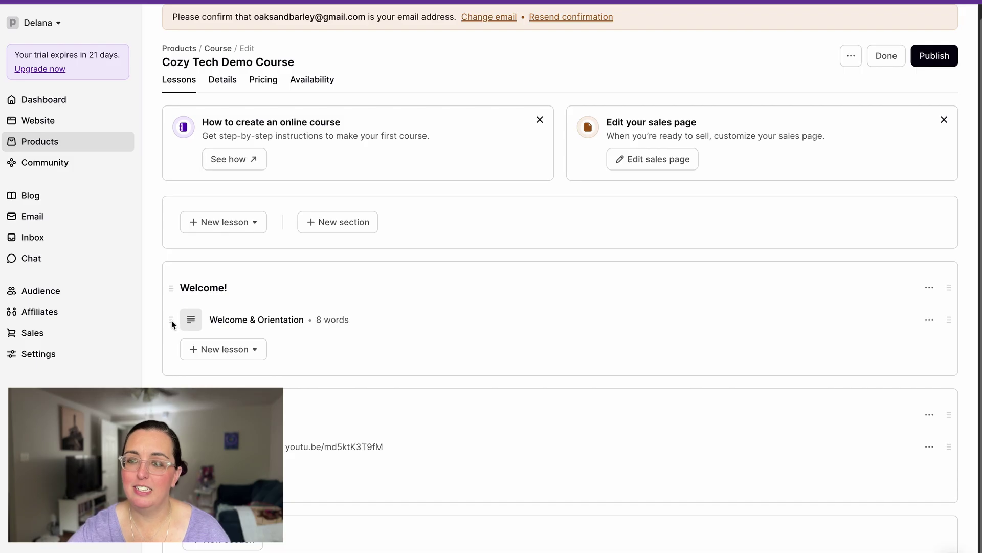
left_click_drag(172, 447, 176, 350)
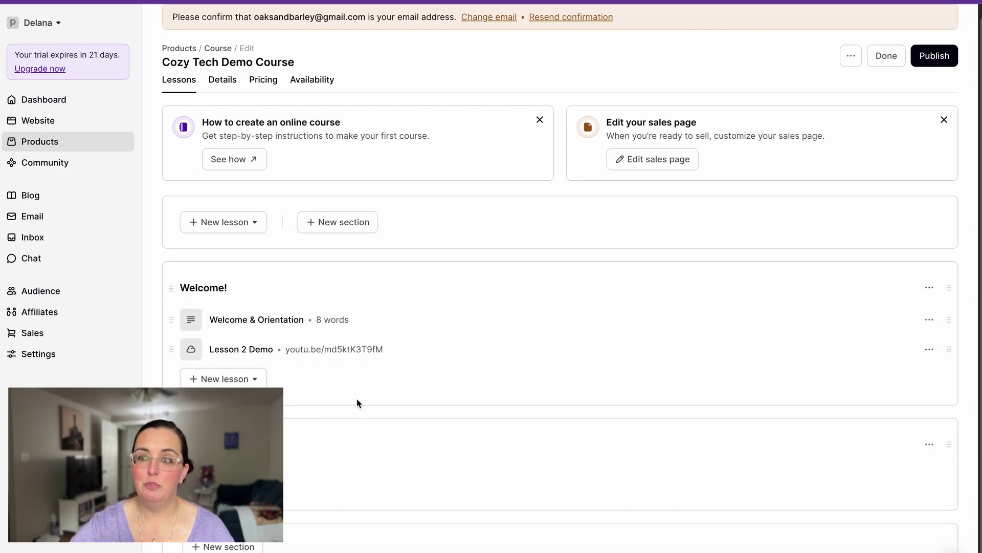
left_click_drag(171, 444, 257, 331)
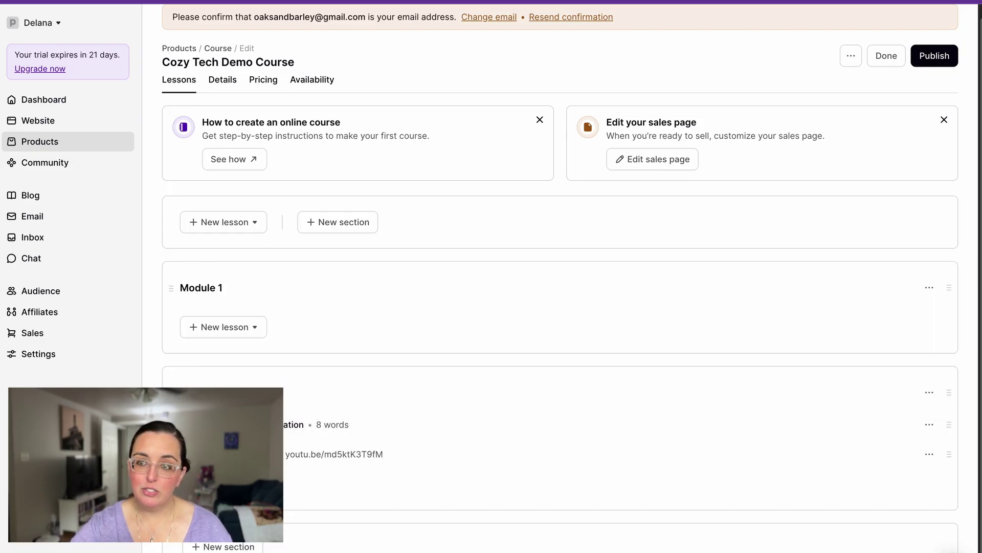
- Move the "Welcome & Orientation" lesson from the "Welcome!" section into the "Module 1" section
left_click_drag(174, 427, 184, 331)
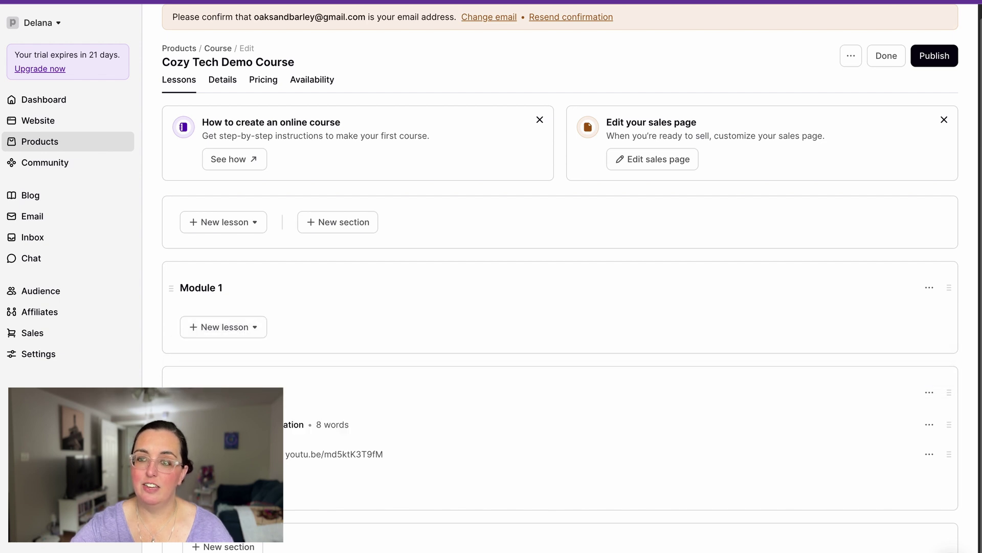
left_click_drag(171, 424, 178, 306)
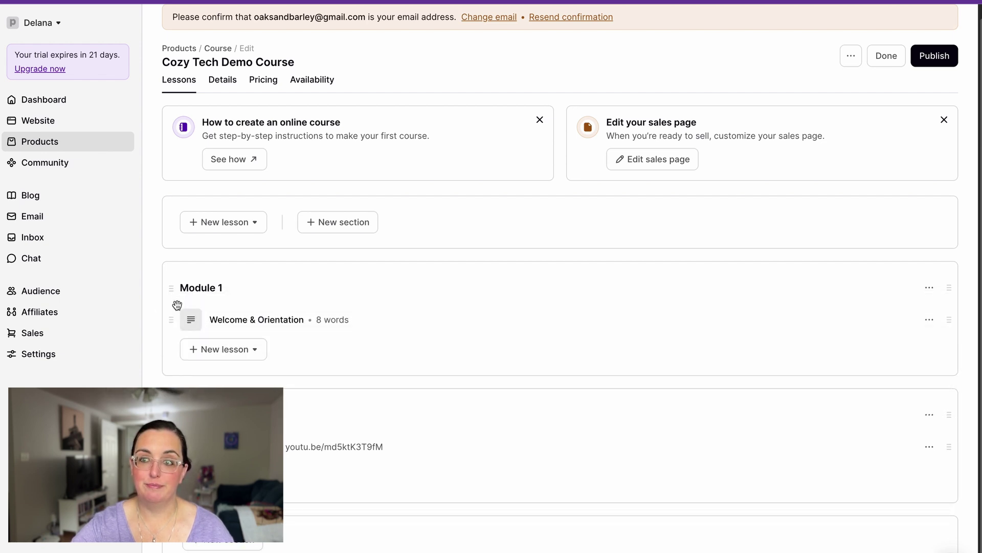
left_click(204, 294)
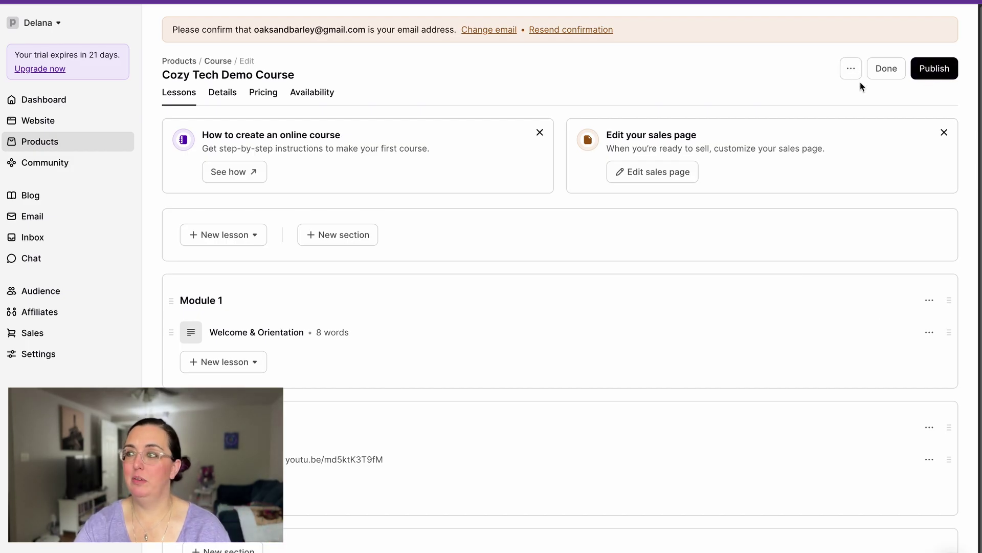
- Open the customer preview of the course, view the "Module 1" section and return to the course overview
left_click(851, 70)
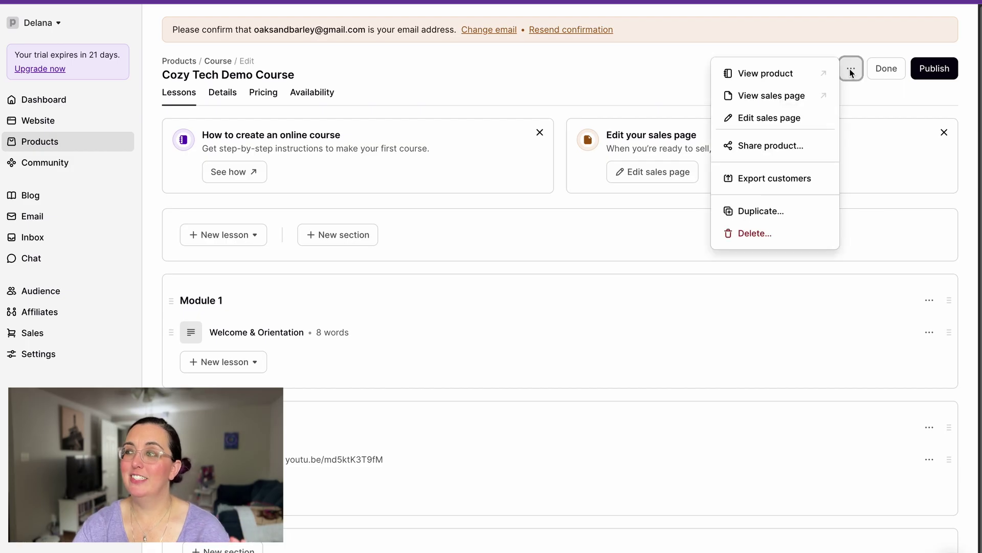
left_click(777, 76)
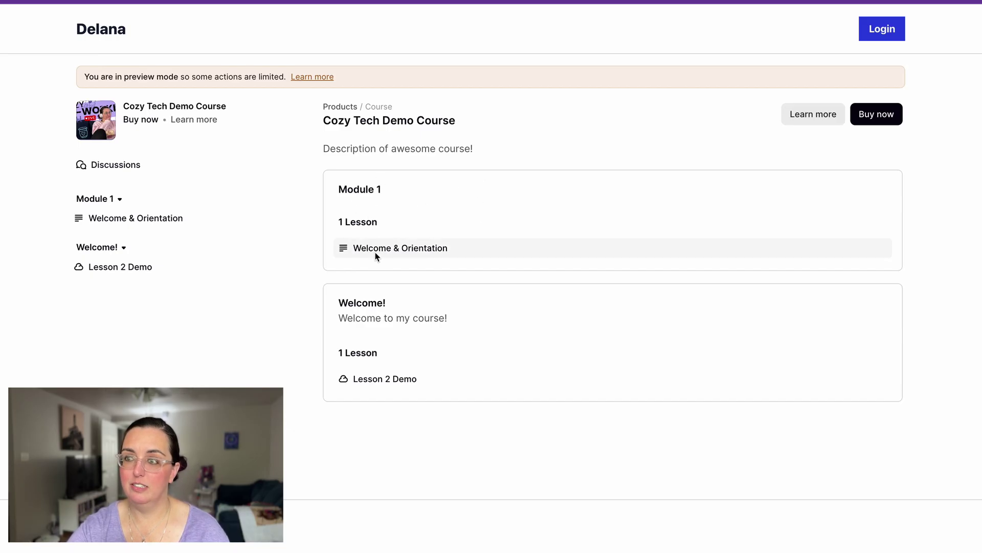
left_click(367, 192)
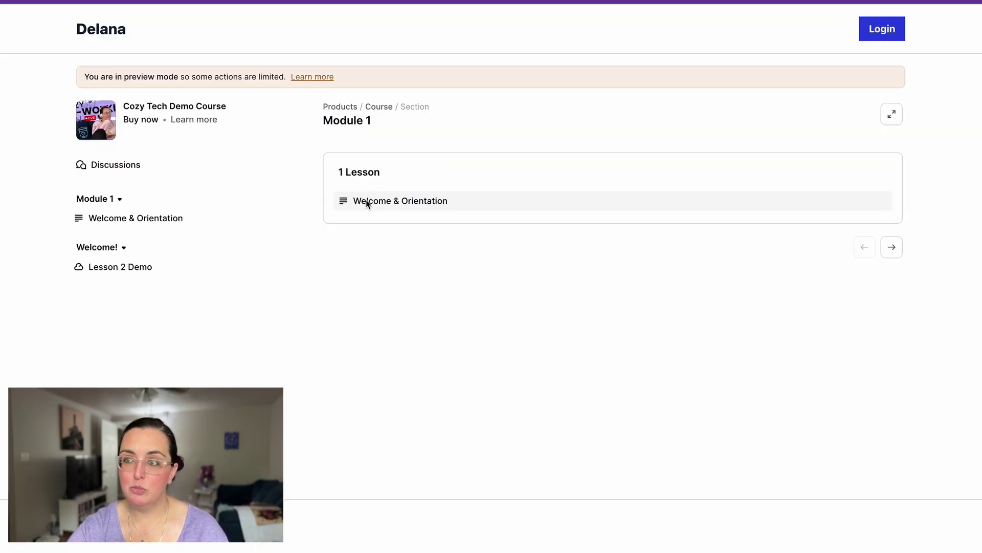
left_click(379, 106)
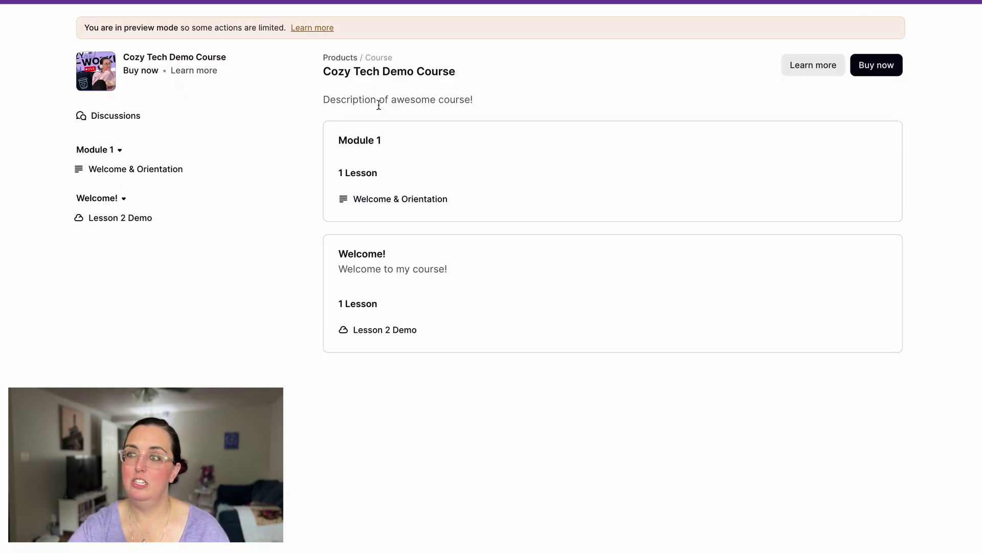
- Preview the "Welcome & Orientation" lesson, testing its "Save 40 Hours!" file and its "Lets hang out!" link
left_click(363, 256)
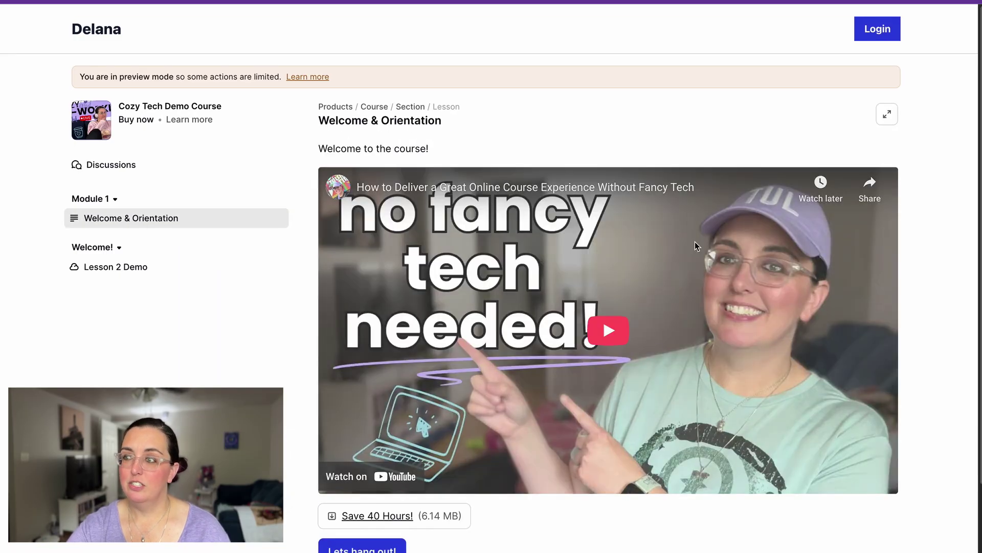
scroll(701, 292, "down", 2)
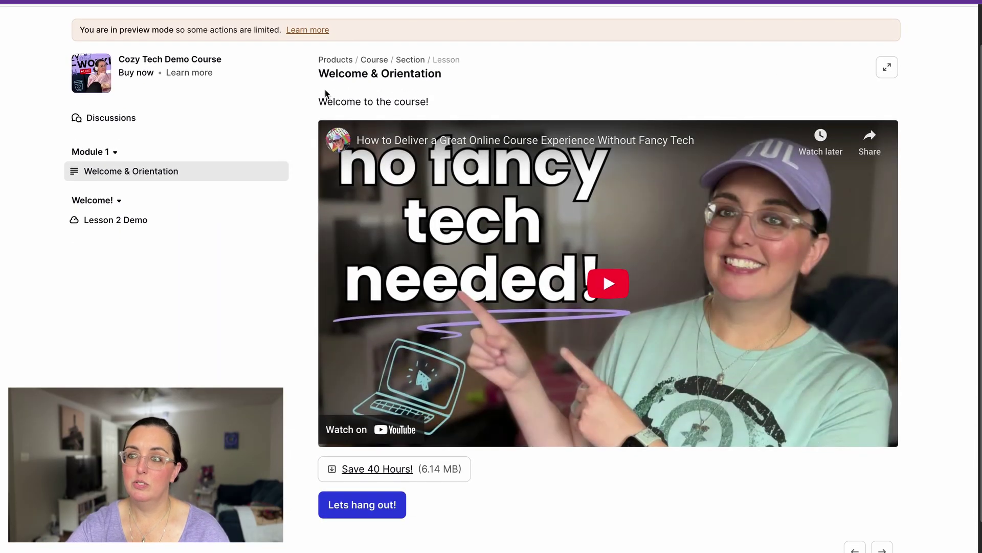
left_click_drag(328, 101, 399, 101)
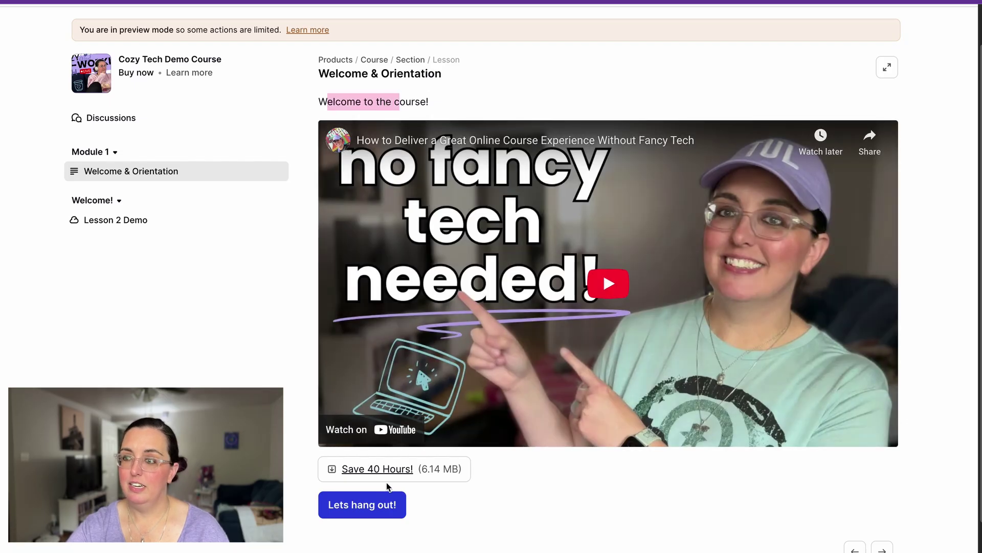
left_click(387, 470)
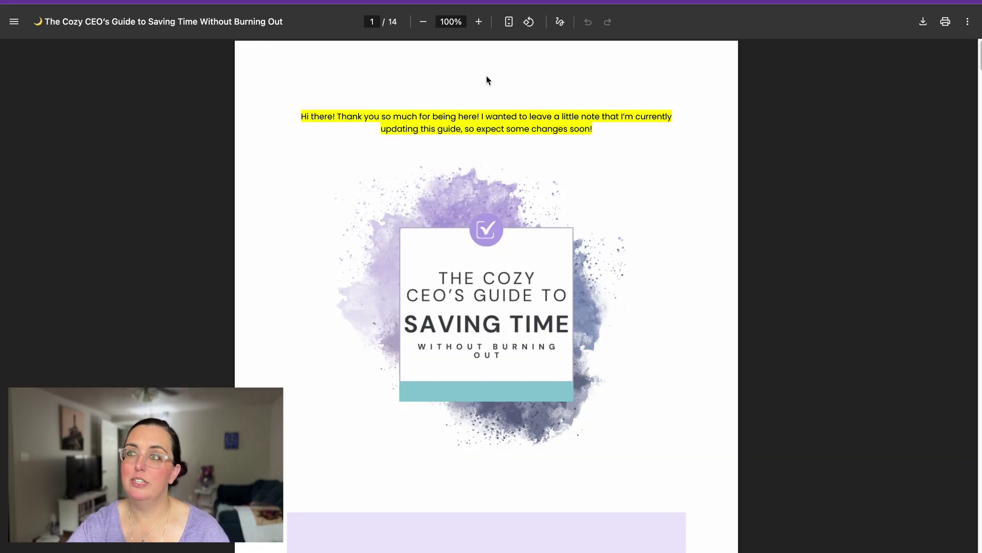
key("super+w")
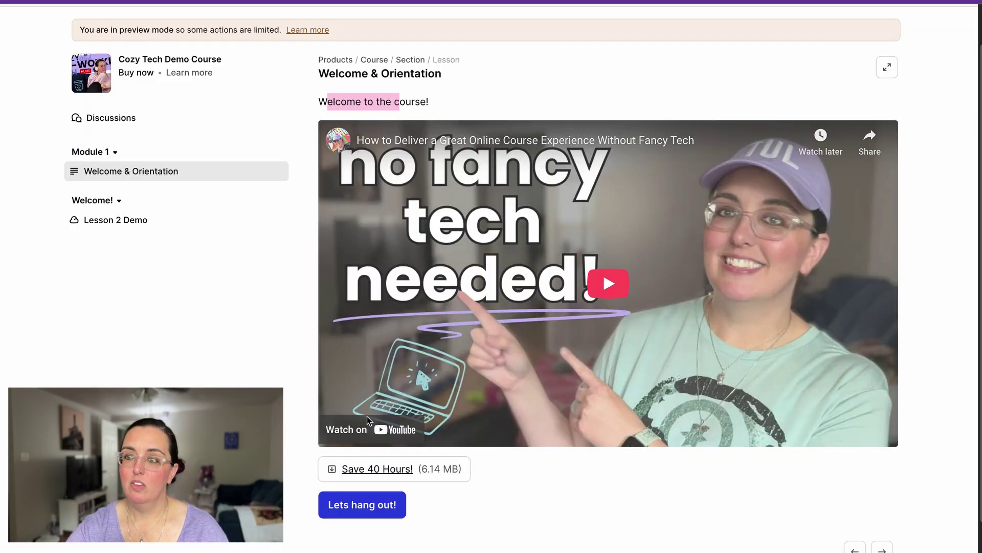
left_click(366, 509)
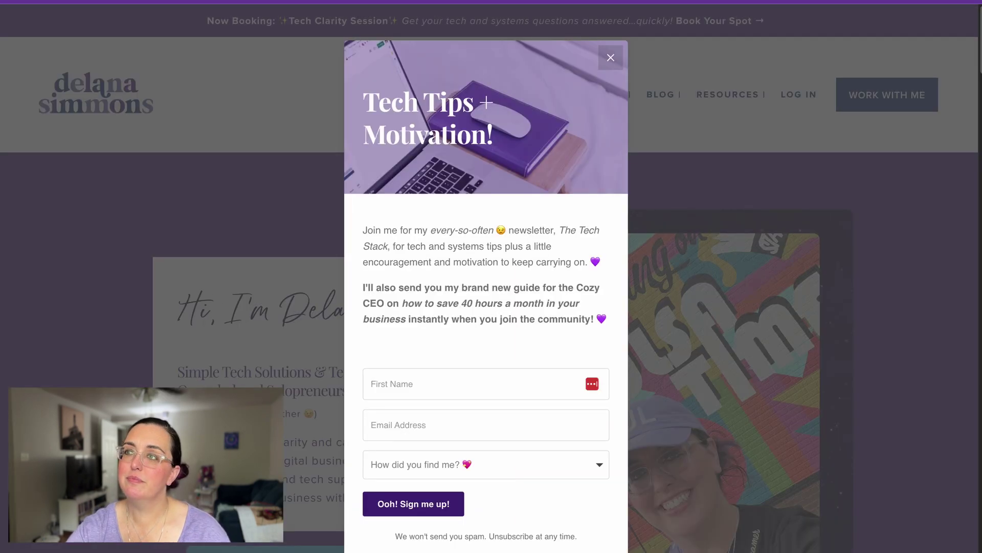
key("super+w")
- Preview the "Lesson 2 Demo" lesson and examine its embedded video, text, image and line through to the end
scroll(353, 307, "down", 1)
scroll(355, 309, "up", 1)
scroll(354, 305, "up", 1)
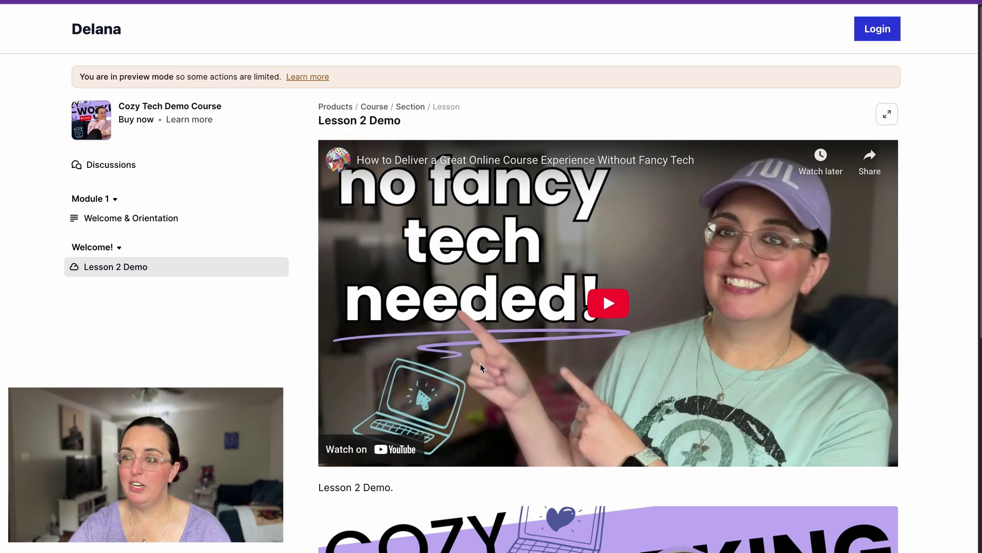
scroll(482, 363, "down", 2)
scroll(471, 332, "down", 2)
scroll(472, 339, "down", 1)
scroll(450, 287, "up", 5)
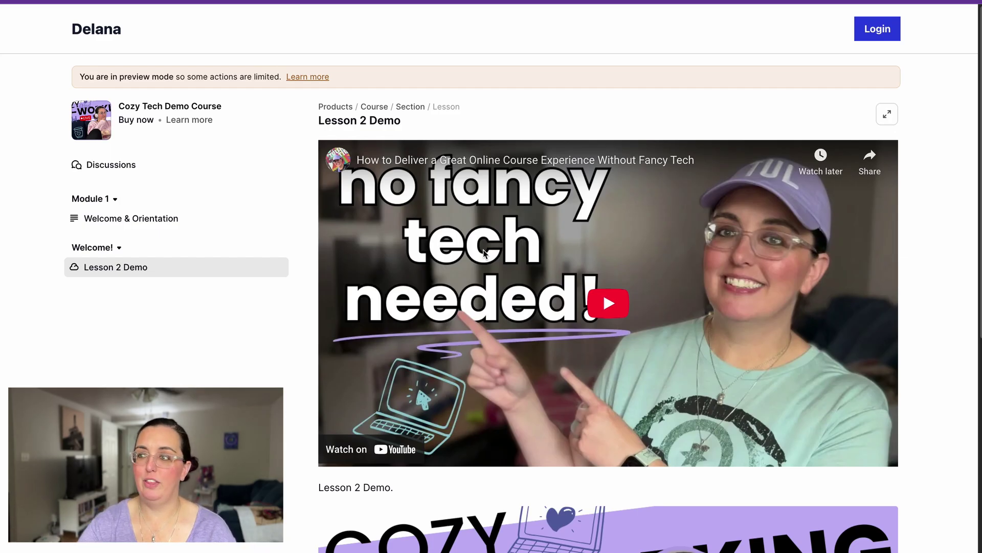
scroll(643, 204, "down", 6)
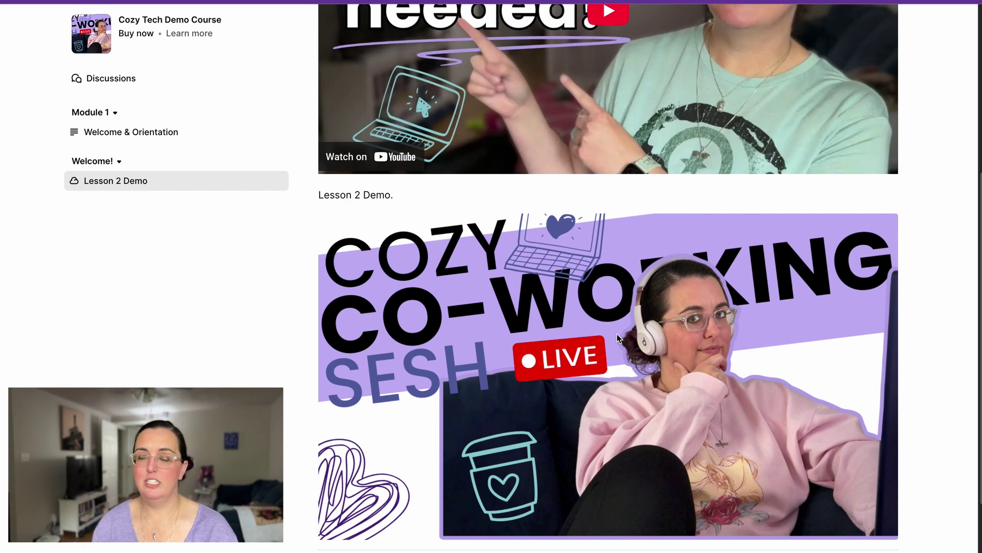
scroll(619, 338, "down", 3)
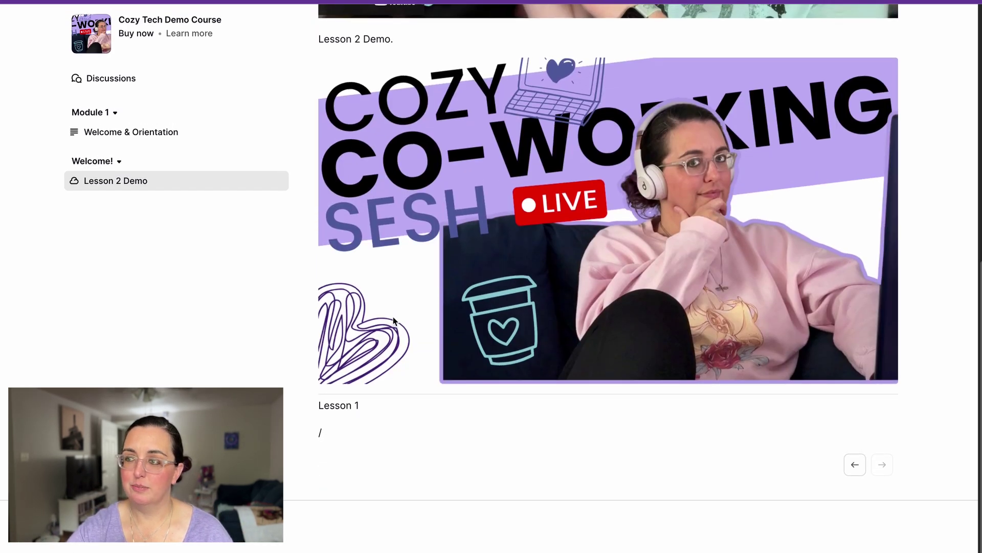
scroll(391, 316, "up", 8)
scroll(460, 485, "up", 1)
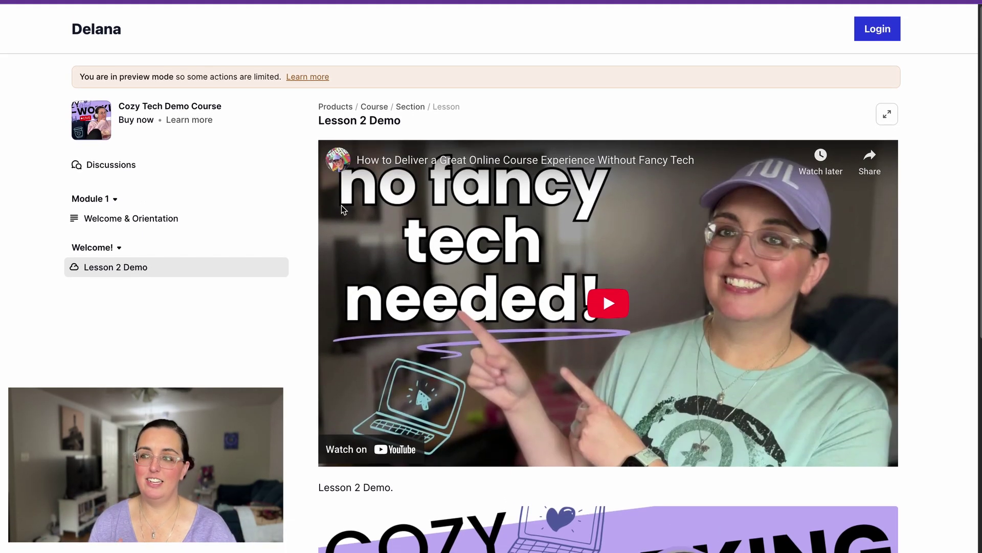
- Reopen the "Welcome & Orientation" lesson in the preview and check its expanded view without the course outline, returning to the normal view
left_click(158, 225)
scroll(452, 410, "down", 2)
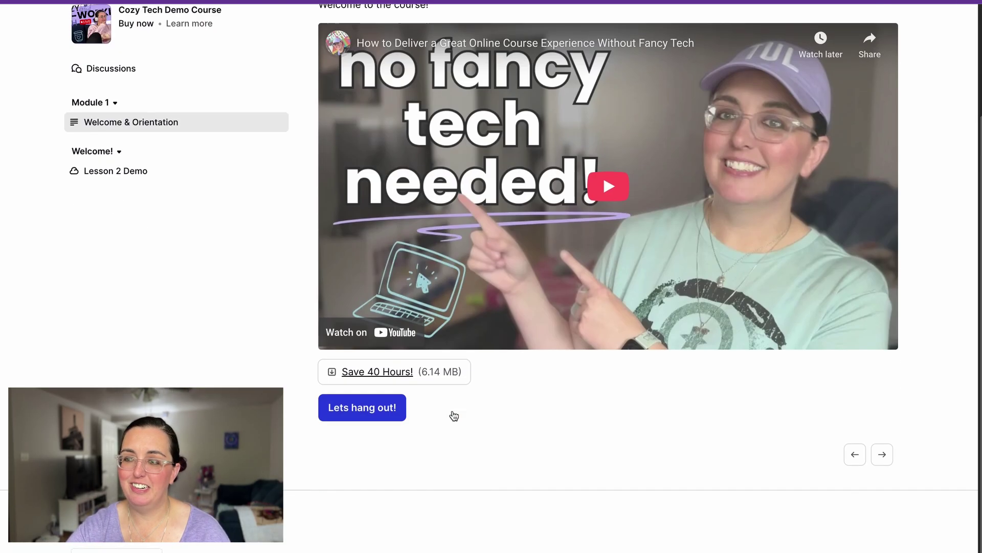
scroll(454, 415, "up", 3)
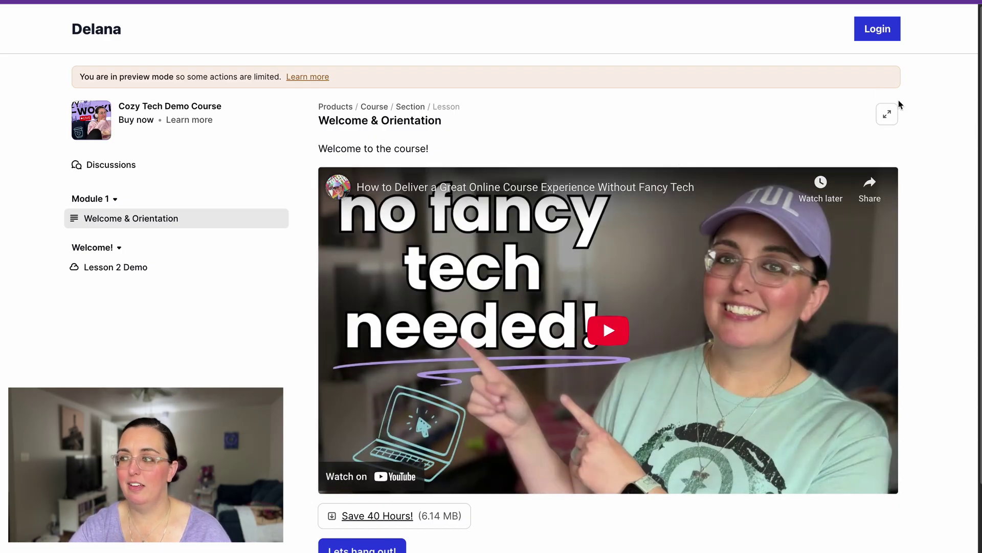
left_click(887, 116)
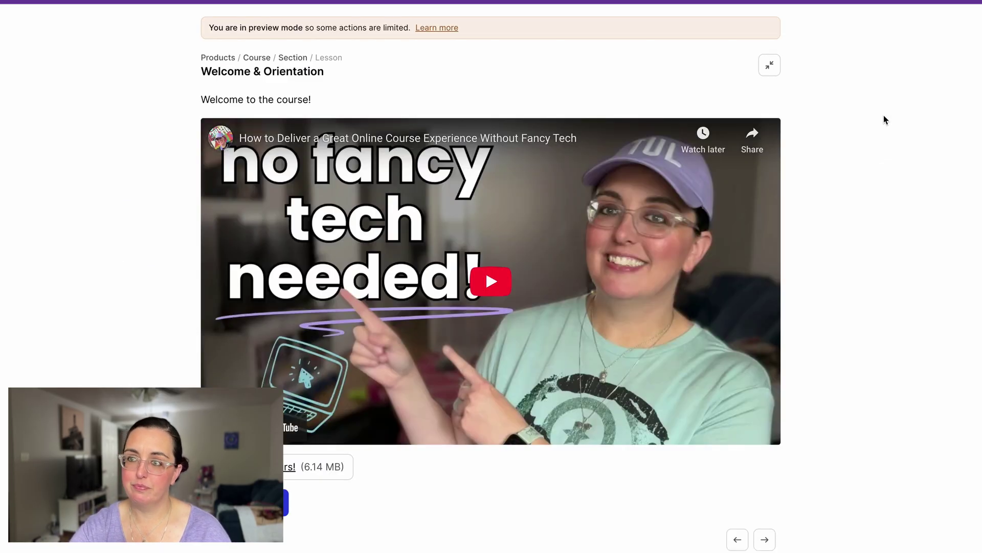
left_click(775, 66)
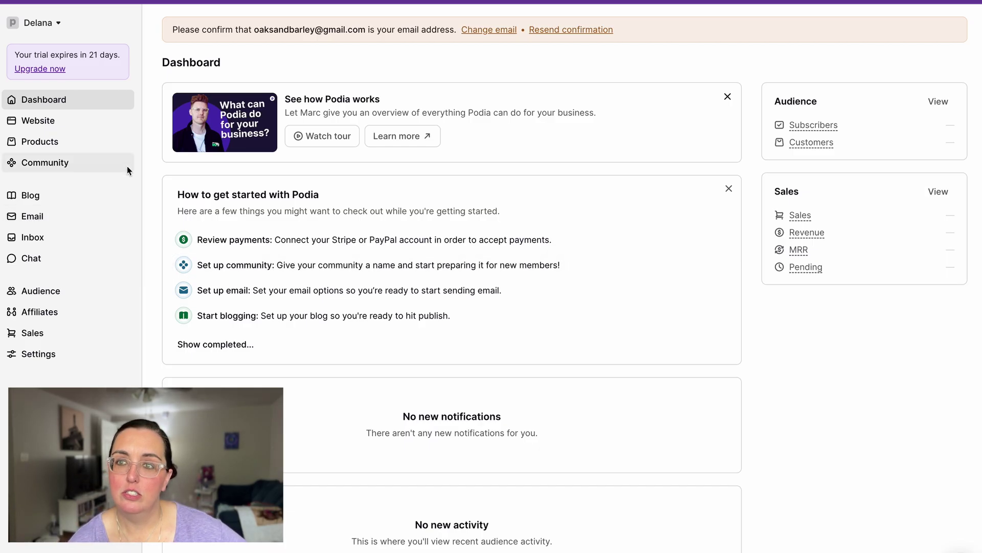
- Go to the website pages and open the Homepage in the site editor
left_click(45, 128)
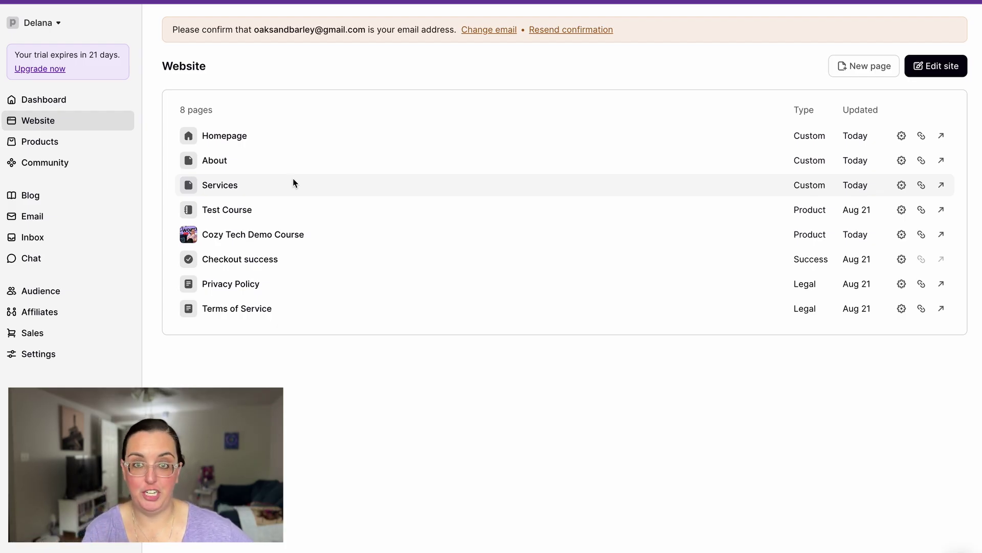
left_click(223, 136)
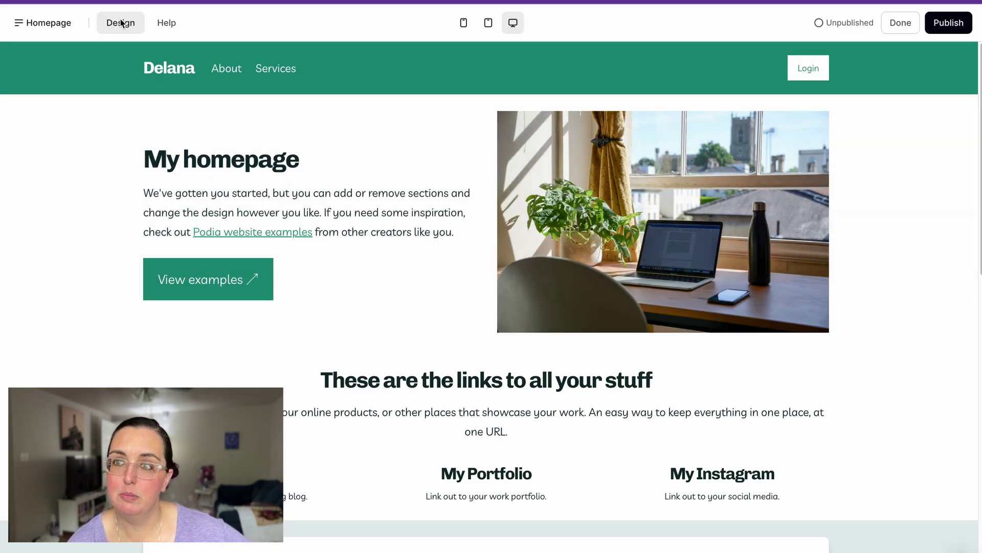
- Open the site design's color settings, review the section themes against the homepage, and open the base colors
left_click(121, 23)
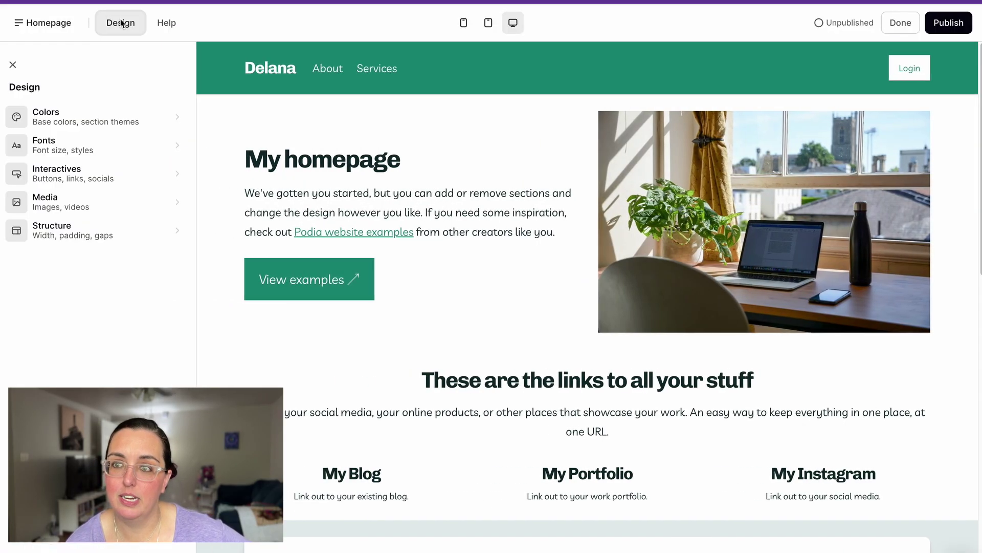
left_click(76, 112)
mouse_move(75, 187)
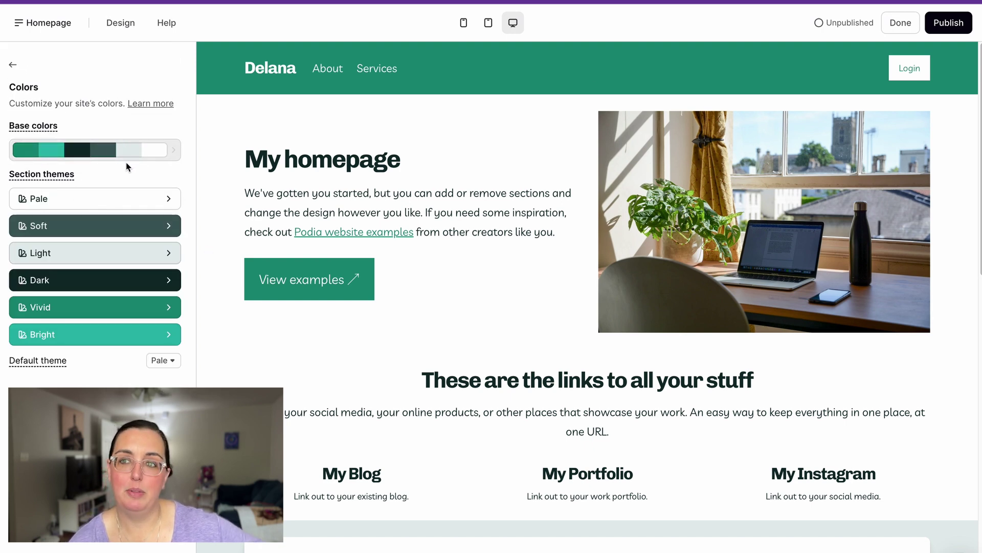
scroll(494, 484, "down", 15)
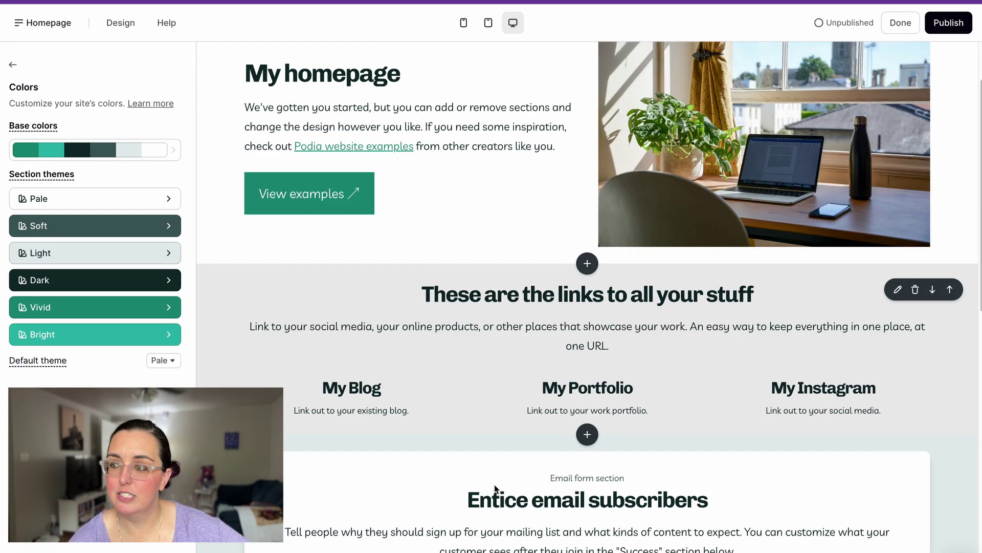
scroll(495, 484, "up", 15)
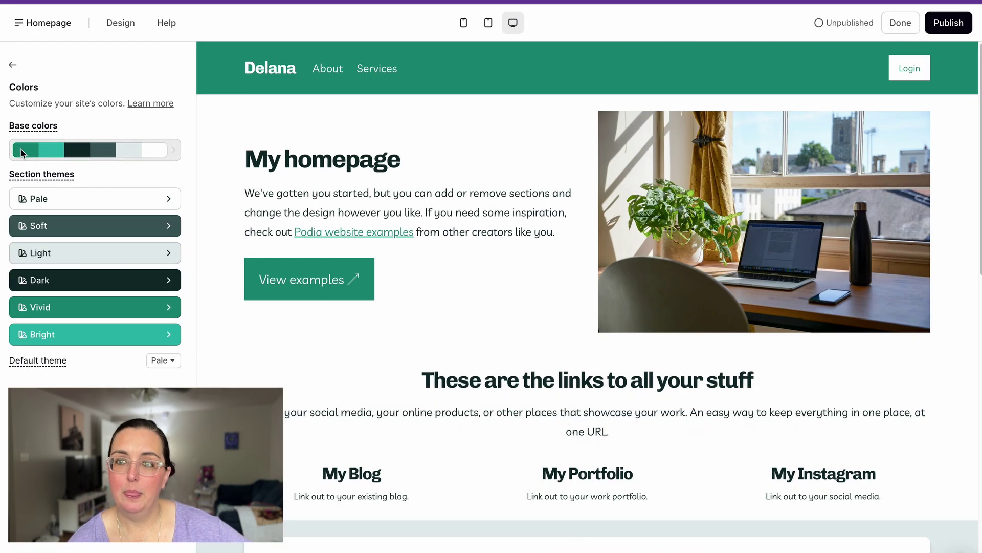
left_click(174, 156)
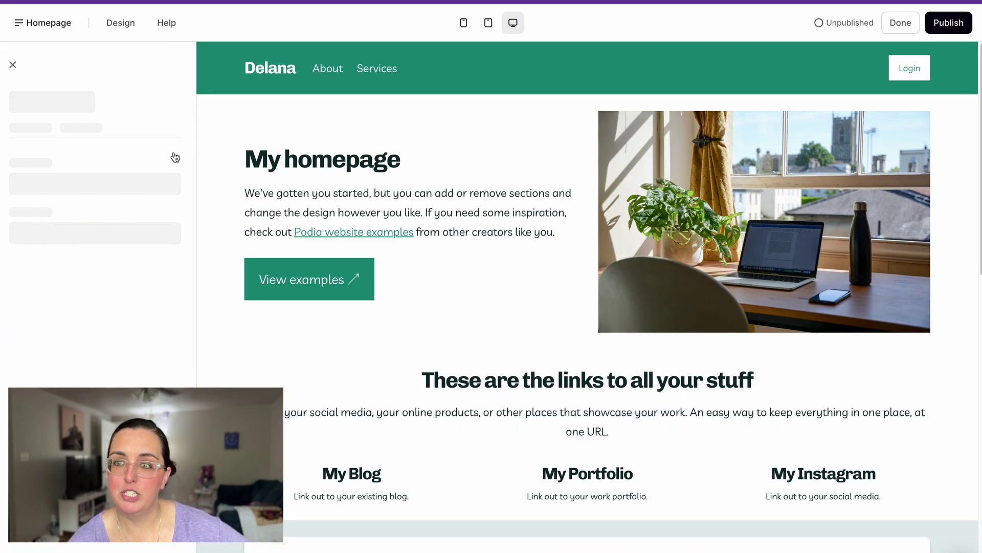
- Try the indigo base color preset with black and dark teal shades and check it down the whole homepage
left_click(174, 161)
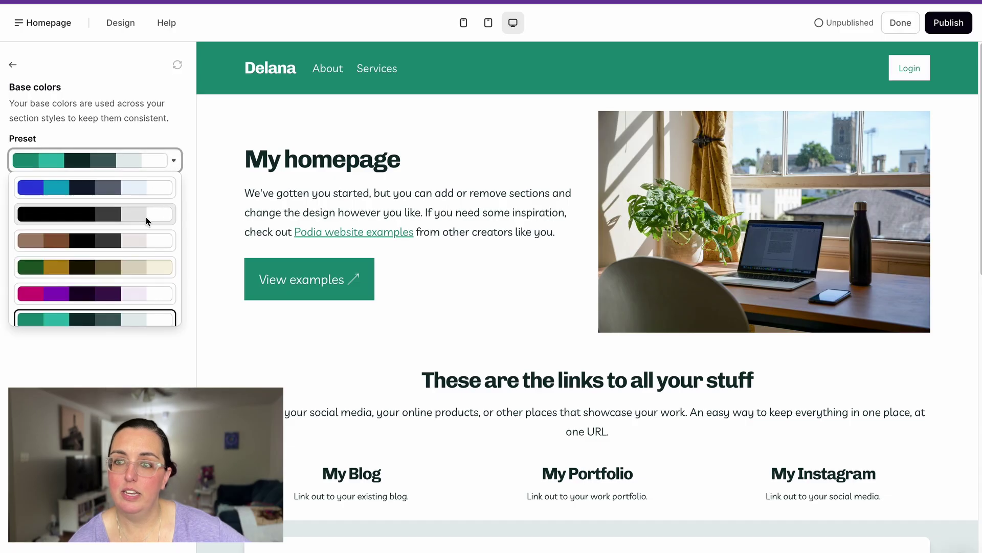
scroll(132, 293, "down", 5)
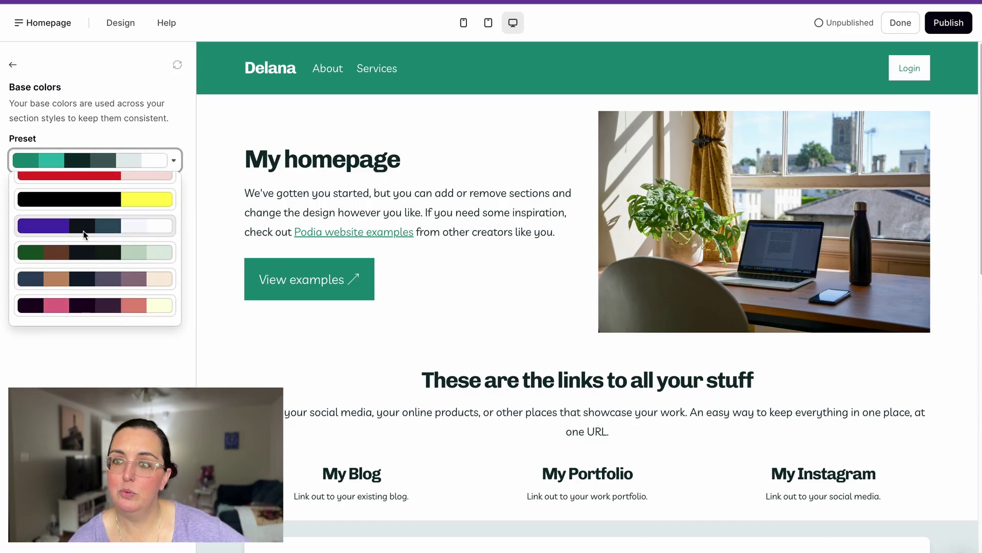
key("Escape")
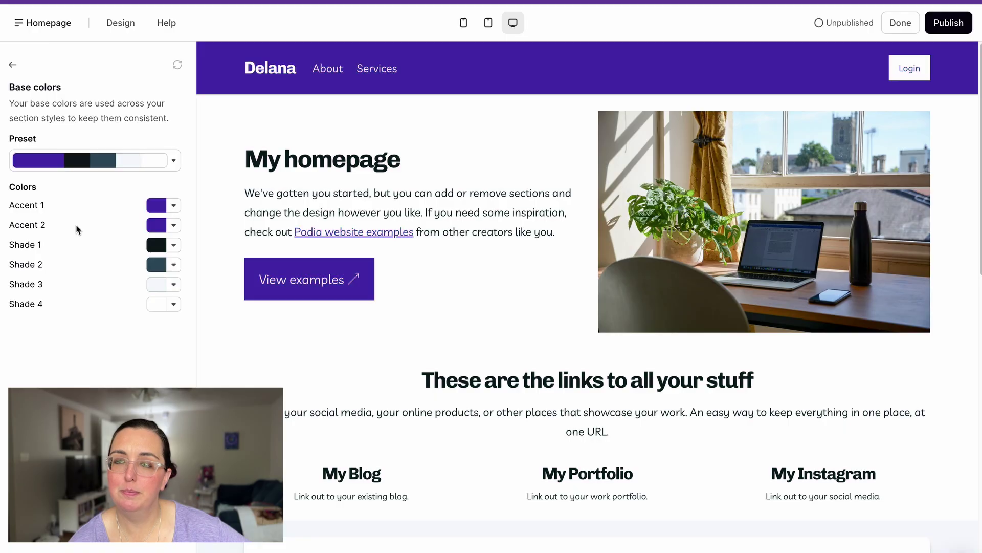
scroll(362, 379, "down", 5)
scroll(362, 379, "down", 9)
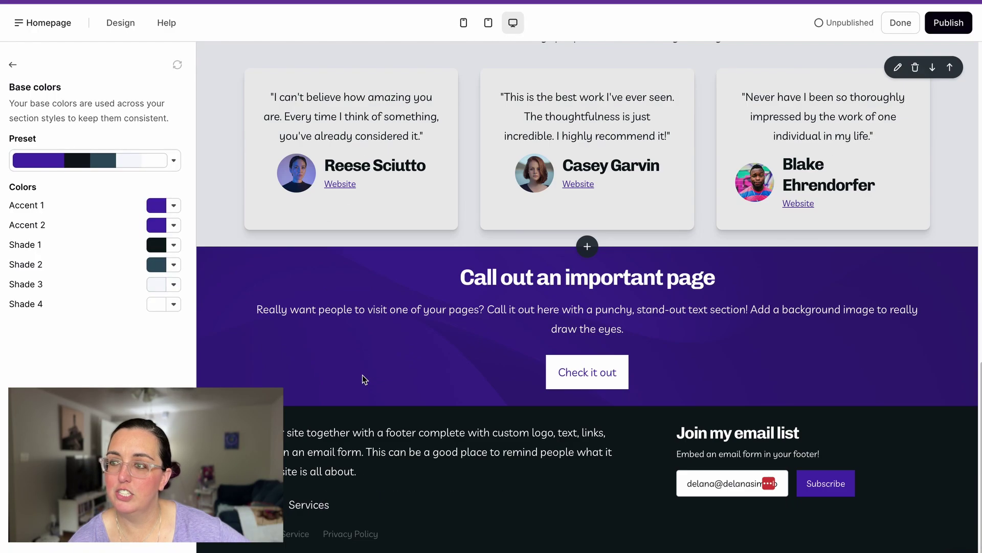
scroll(362, 379, "up", 15)
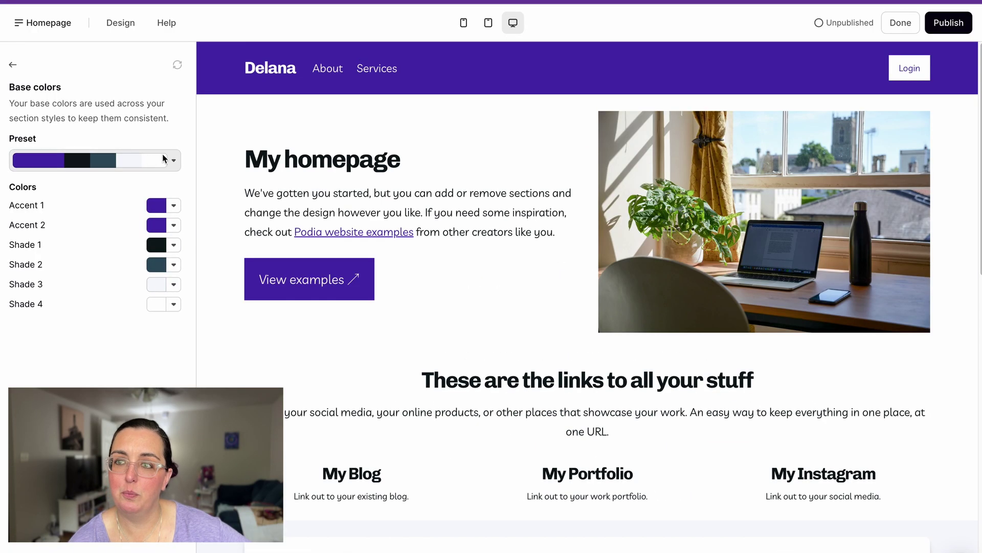
- Set the site's base colors to the magenta and purple preset and check it down the homepage
left_click(174, 161)
left_click(103, 293)
scroll(505, 340, "down", 15)
scroll(505, 340, "up", 15)
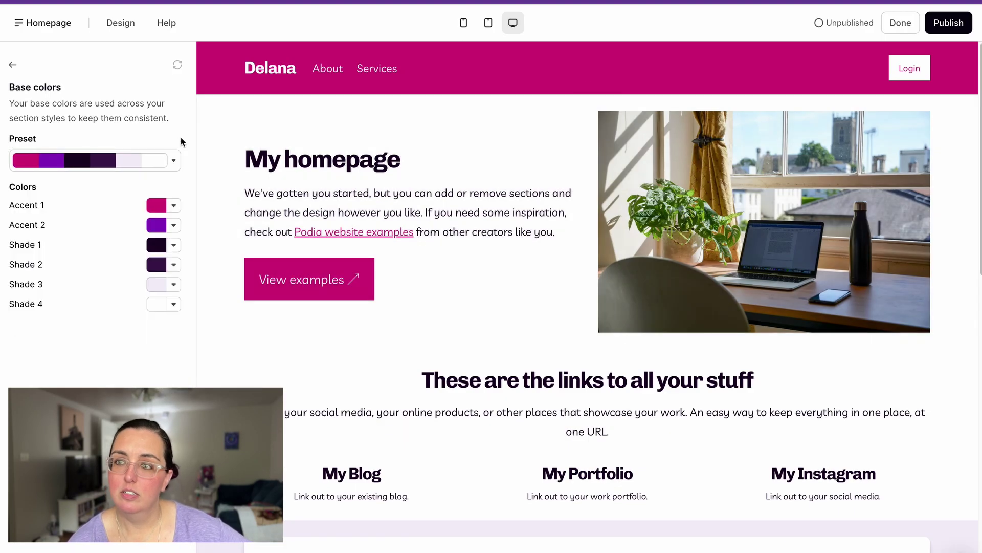
- Examine the Pale section theme's color settings for plain, card and overlay elements, returning to the color overview
left_click(12, 65)
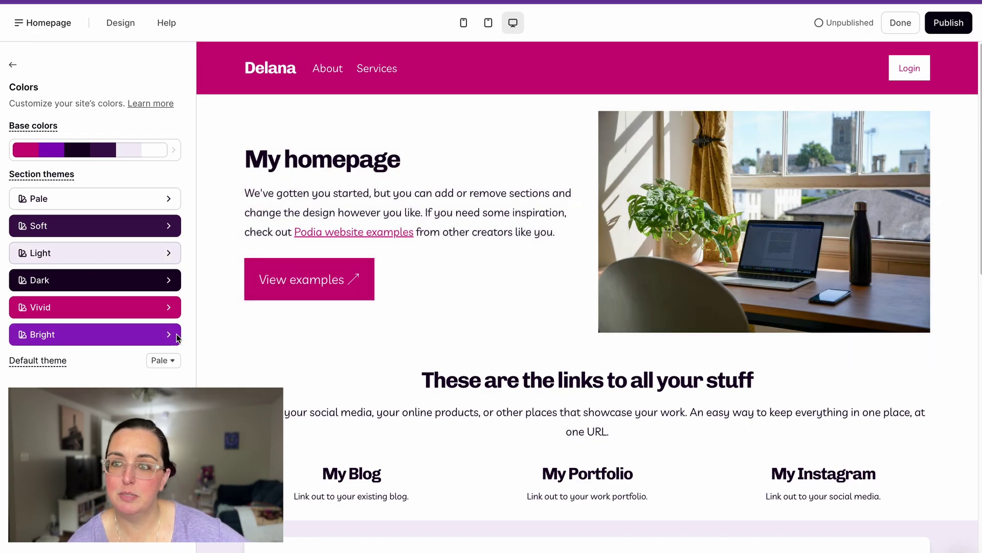
left_click(94, 198)
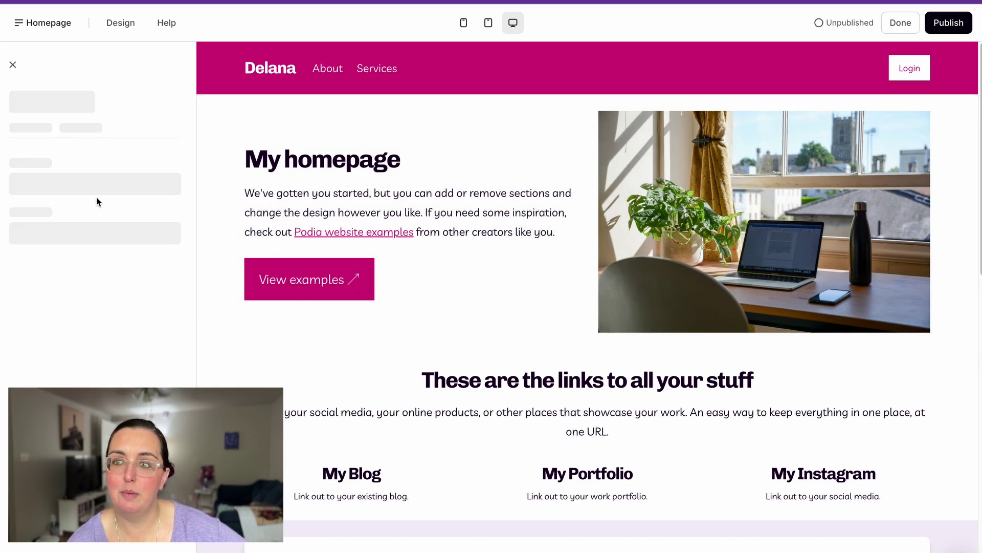
scroll(145, 256, "down", 15)
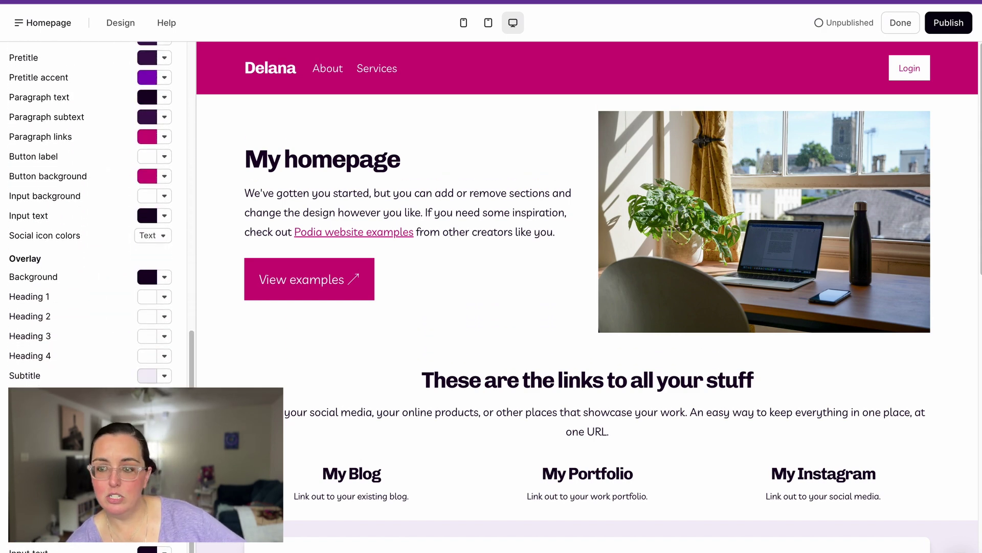
scroll(145, 256, "up", 4)
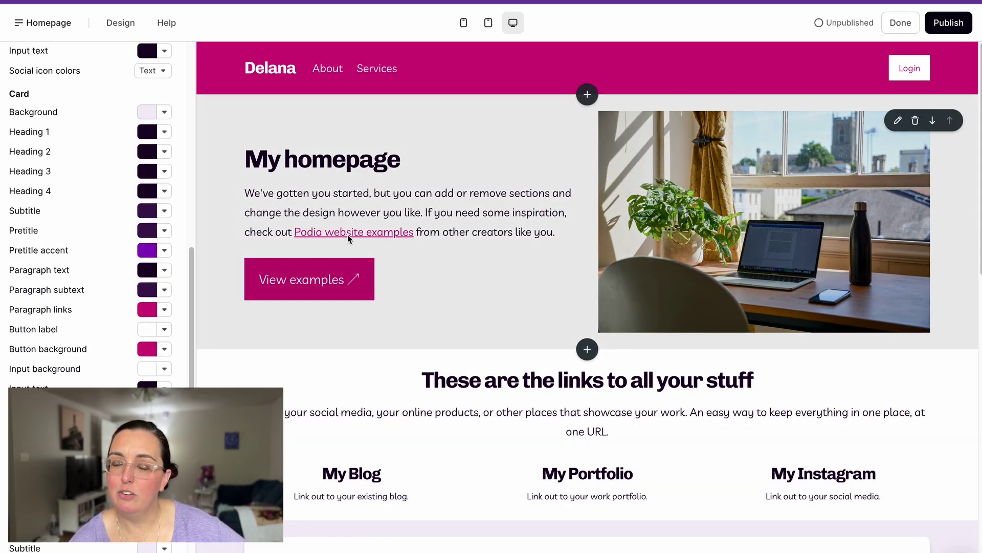
scroll(146, 257, "up", 5)
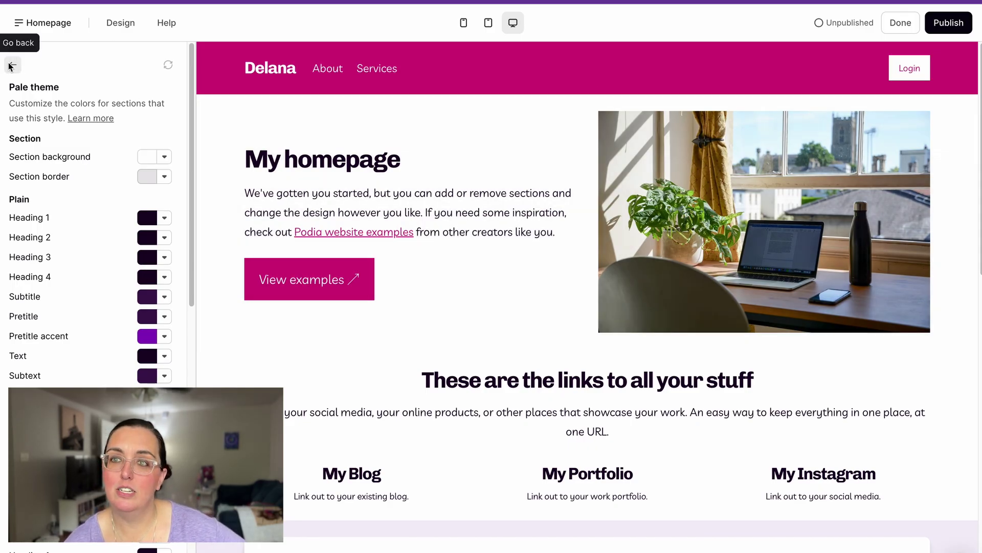
left_click(11, 66)
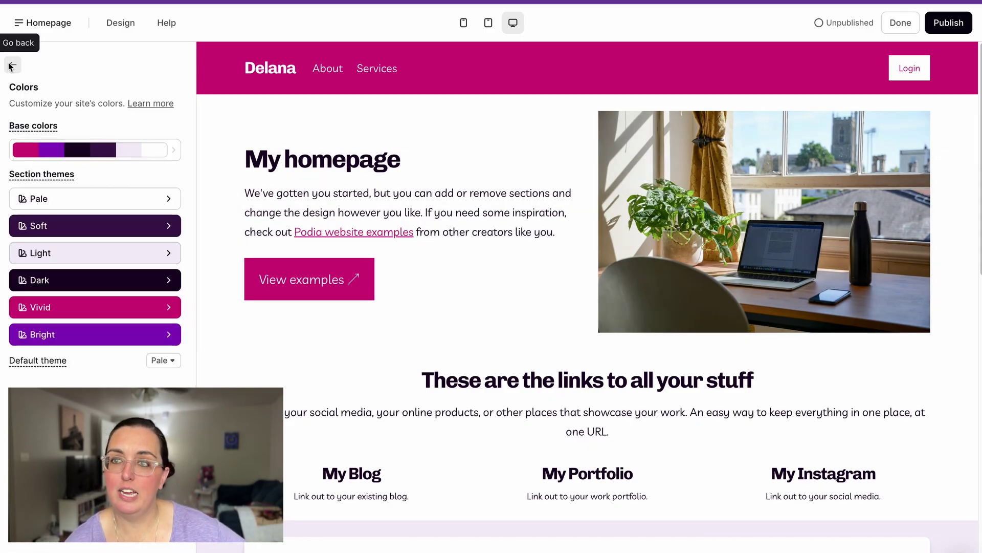
- Look at the site's page list, leave the site editor, and view the "Cozy Tech Demo Course" product from the products list
left_click(56, 24)
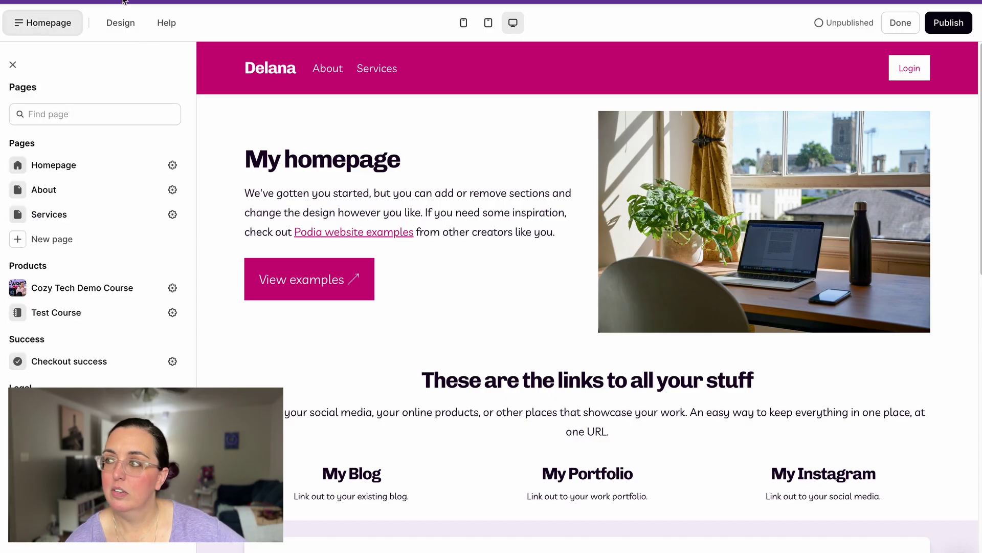
left_click(901, 22)
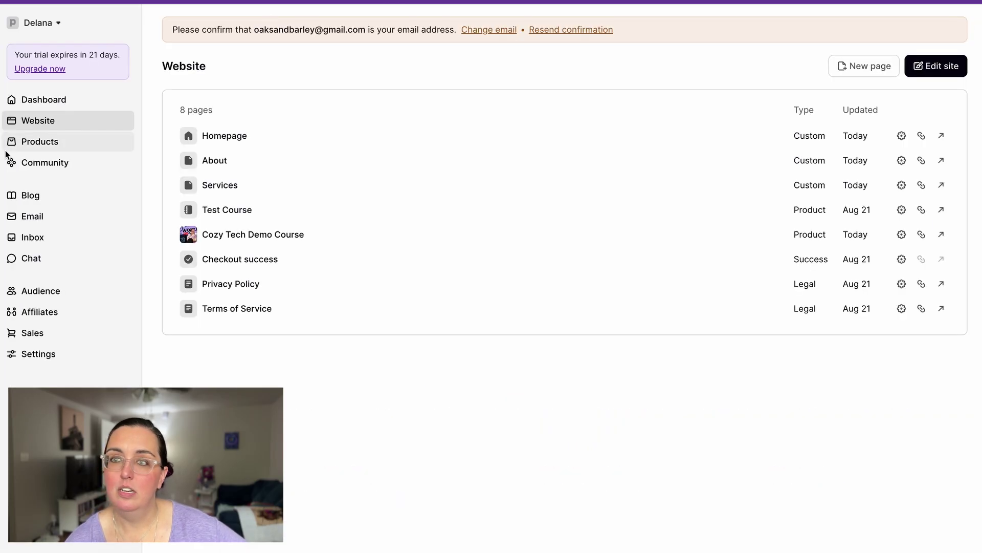
left_click(46, 149)
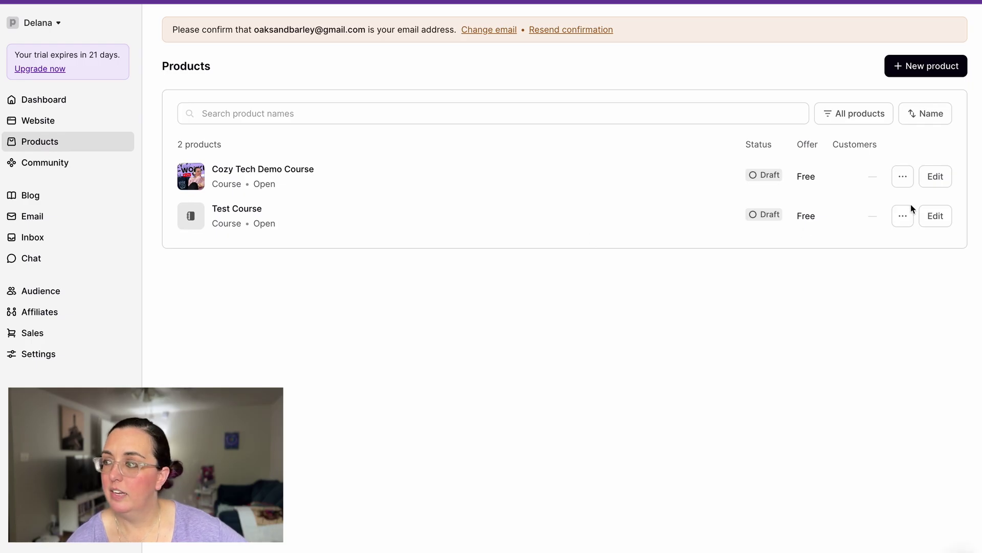
left_click(903, 176)
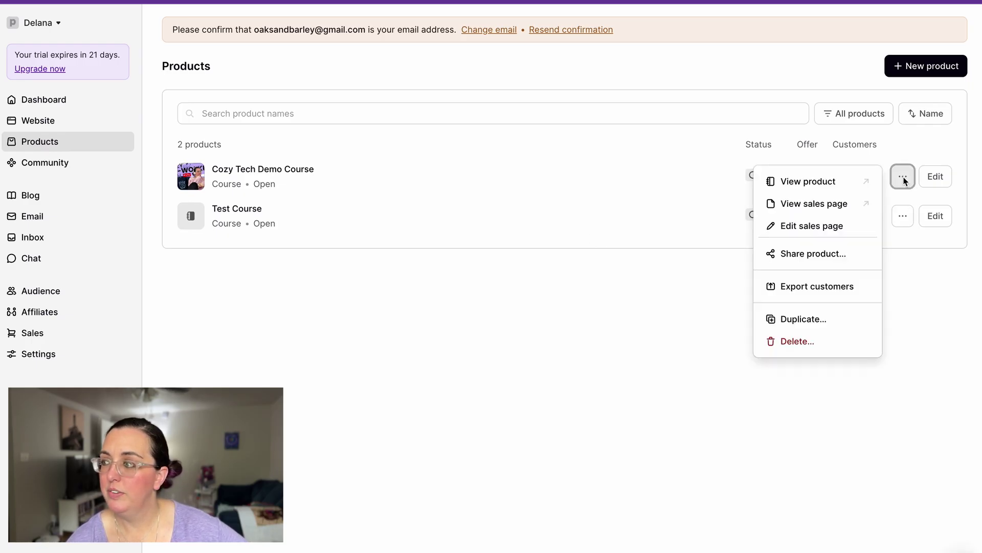
left_click(810, 182)
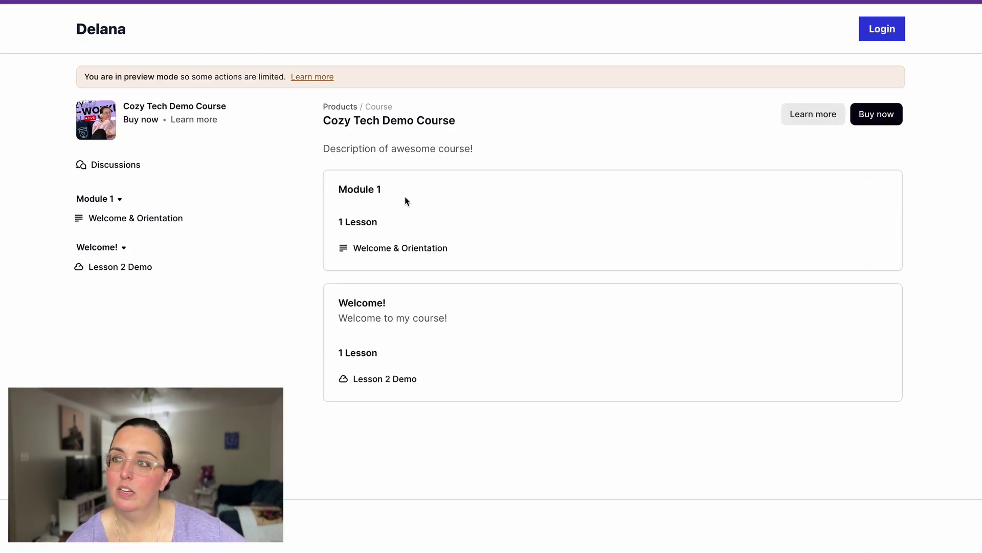
- Preview the "Welcome & Orientation" lesson and check how its content and "Lets hang out!" button look with the site colors
left_click(406, 249)
scroll(414, 419, "down", 4)
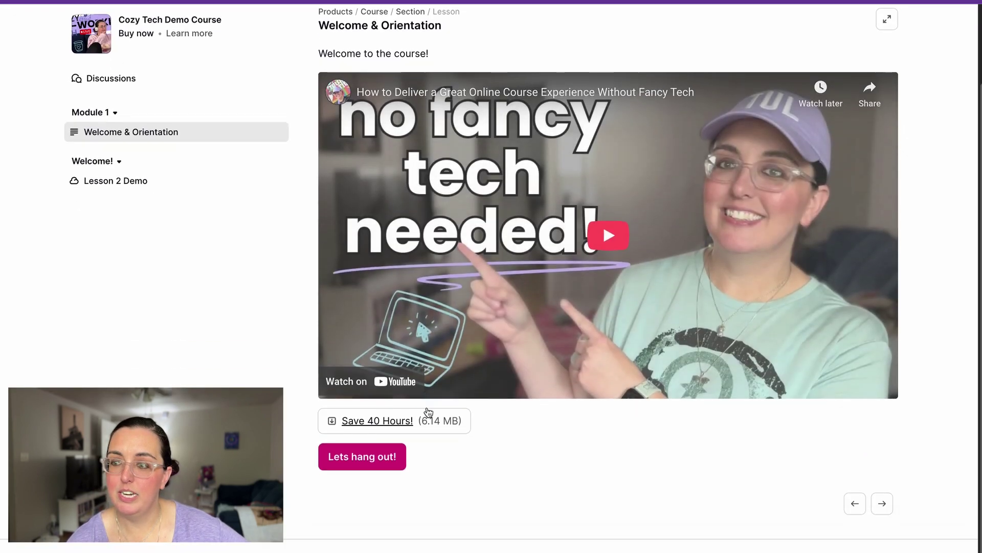
scroll(486, 287, "up", 2)
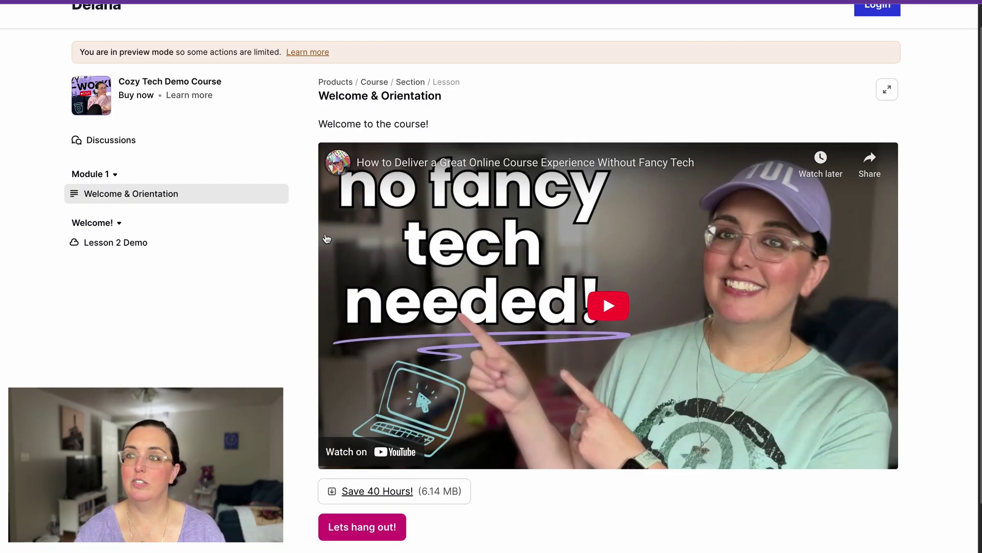
scroll(142, 155, "up", 1)
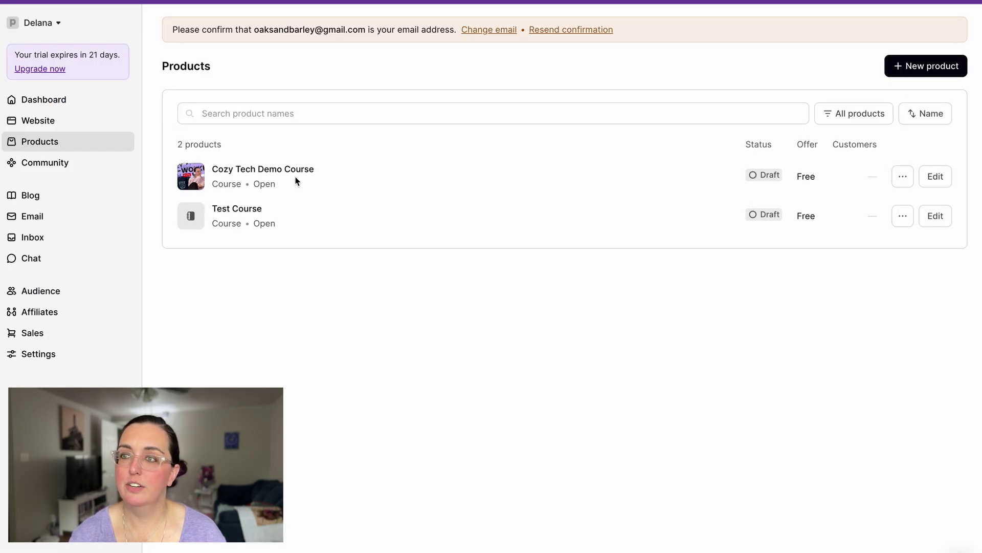
- Open the "Cozy Tech Demo Course" for editing and open its "Welcome & Orientation" lesson
left_click(295, 170)
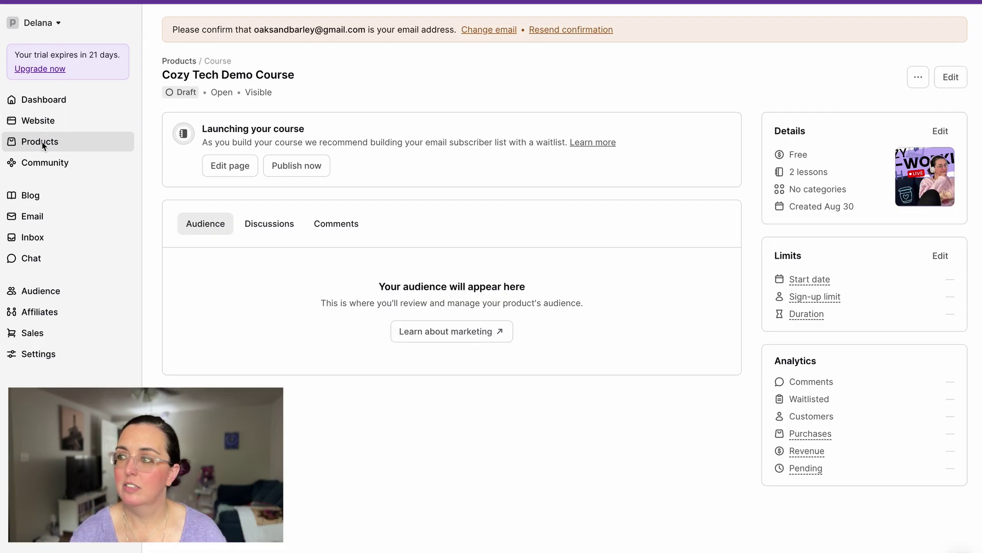
left_click(955, 78)
left_click(263, 334)
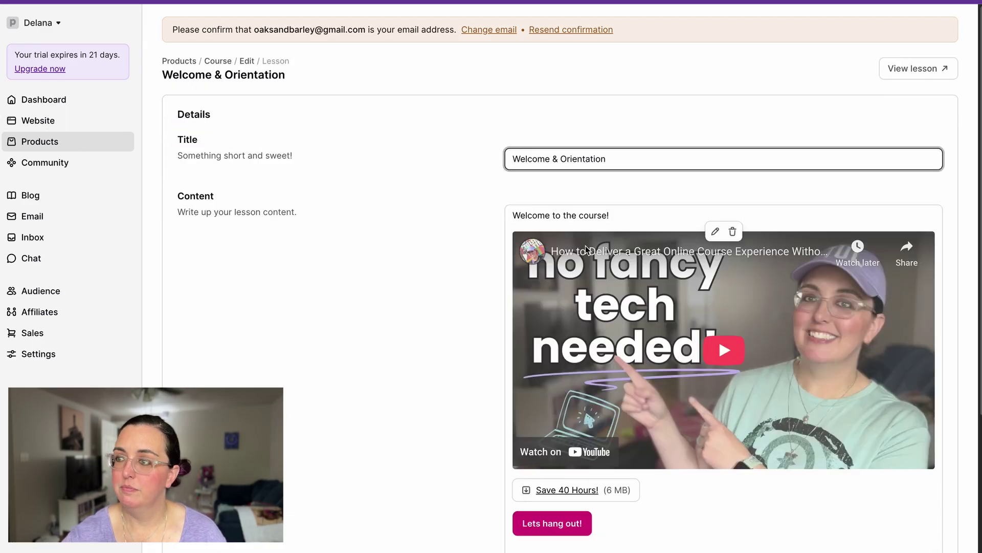
- Select the "Welcome to the course!" text, examine its highlight color options, and deselect it
double_click(570, 220)
triple_click(570, 221)
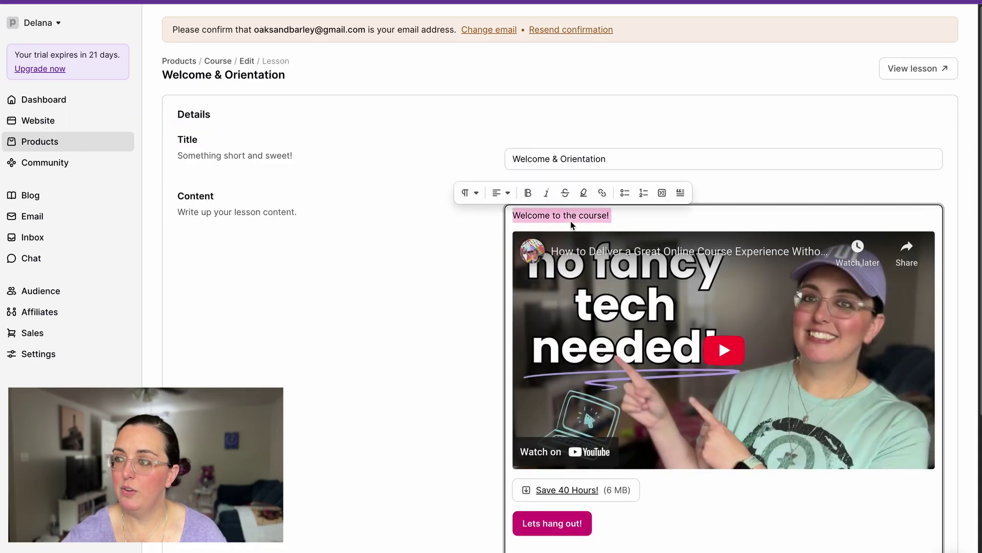
left_click(584, 194)
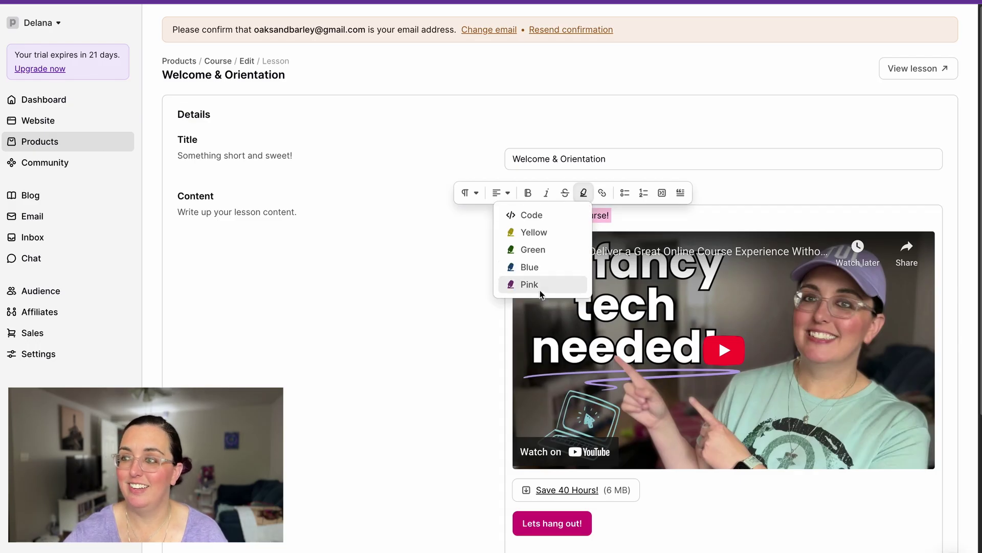
left_click(620, 212)
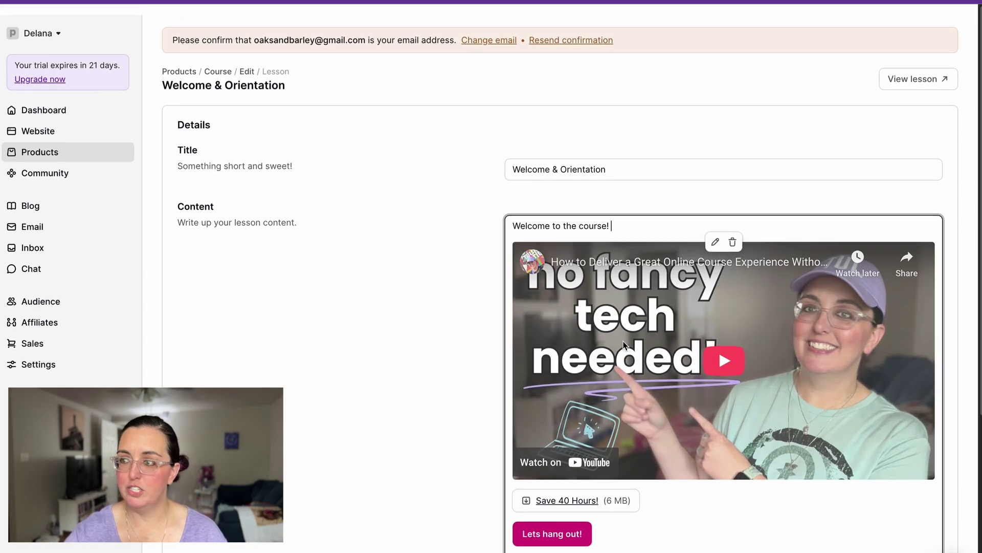
left_click(402, 289)
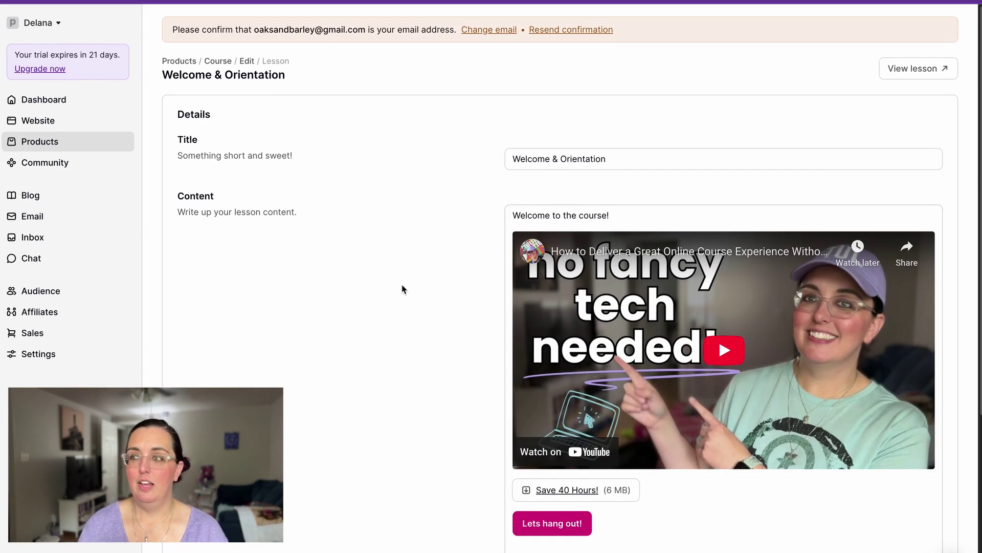